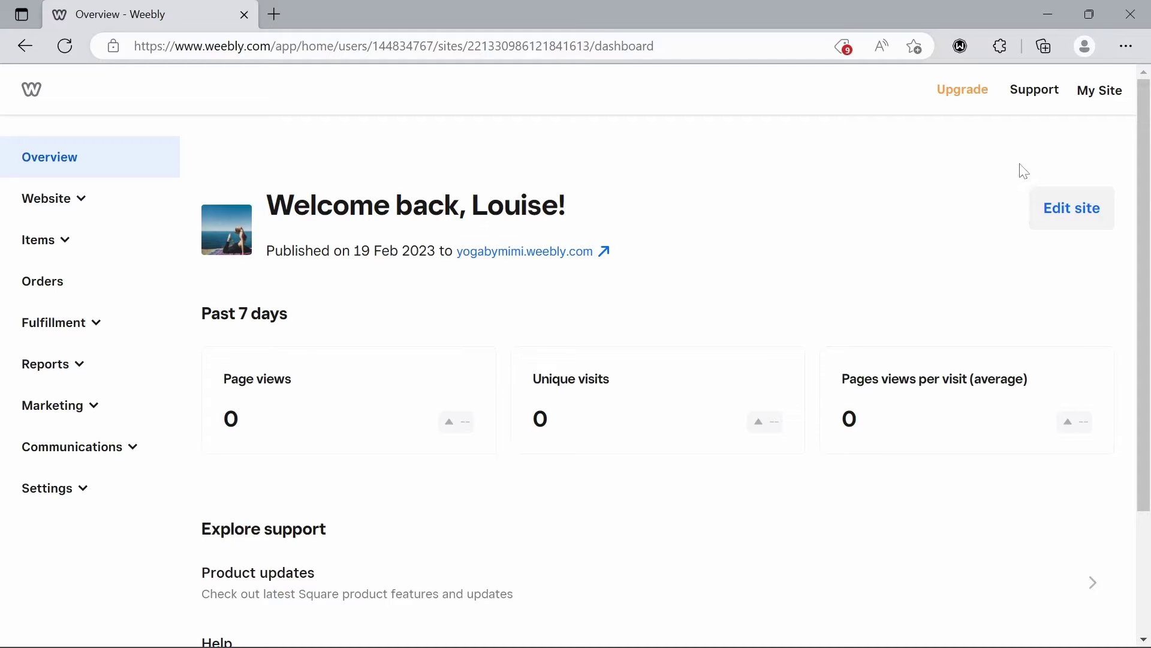
- Start a new Weebly site from the My Site panel, without an online store
left_click(1100, 91)
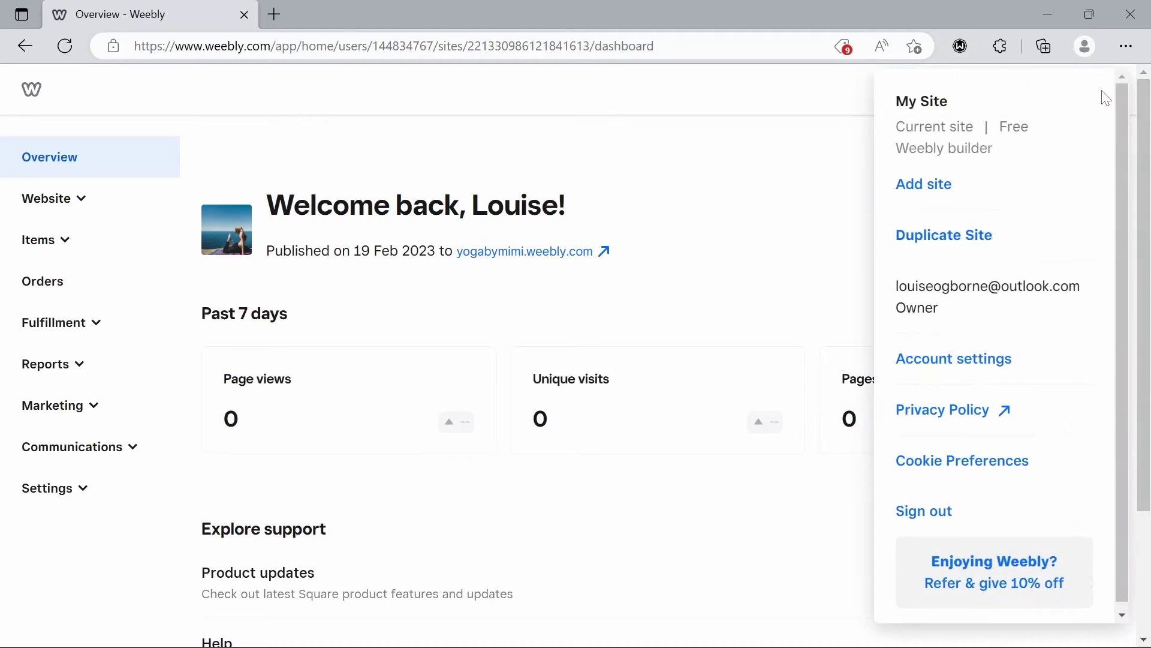
left_click(923, 187)
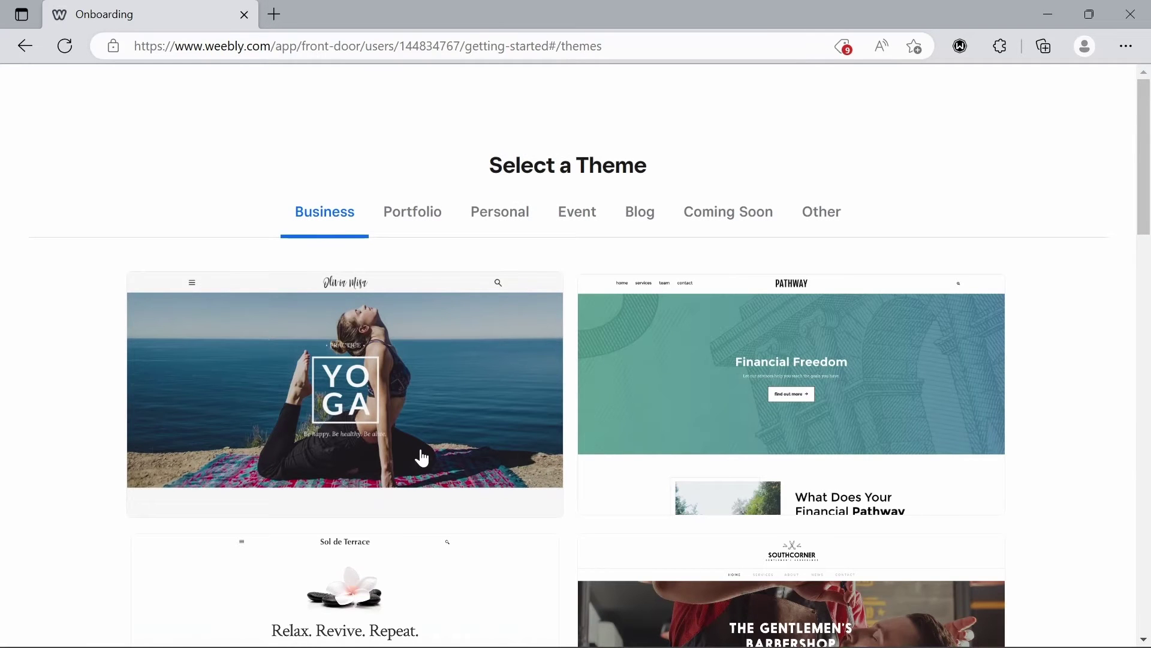
- Browse the Portfolio, Personal and Event themes, then preview the Yoga business theme
scroll(422, 458, "down", 10)
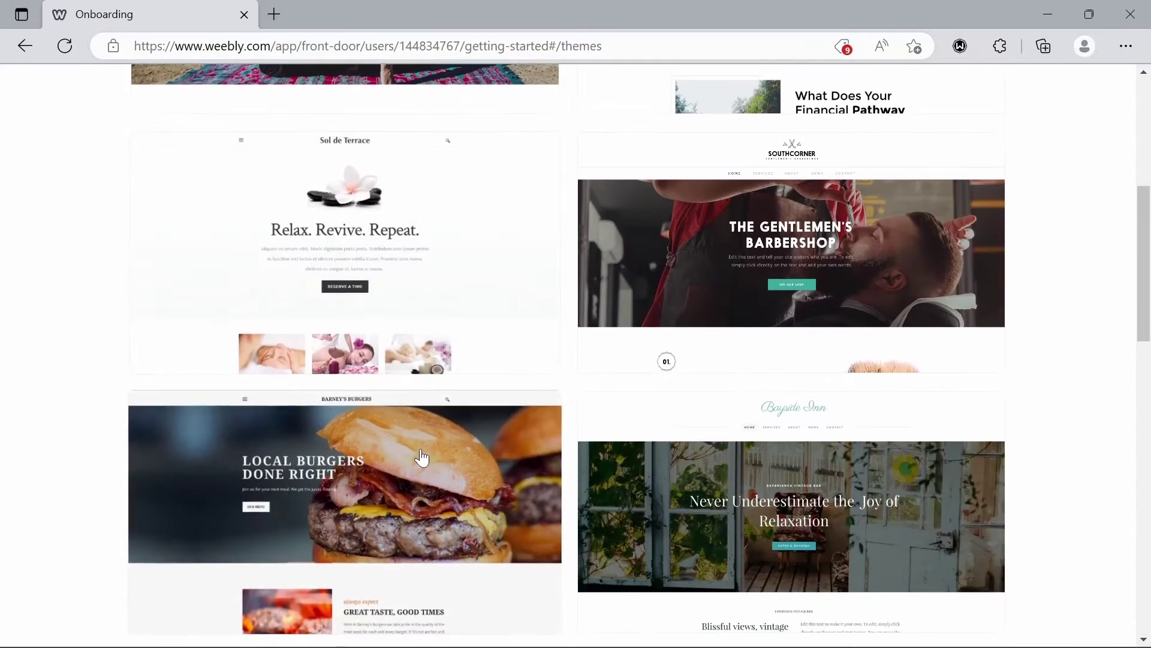
scroll(422, 458, "down", 4)
scroll(422, 459, "up", 15)
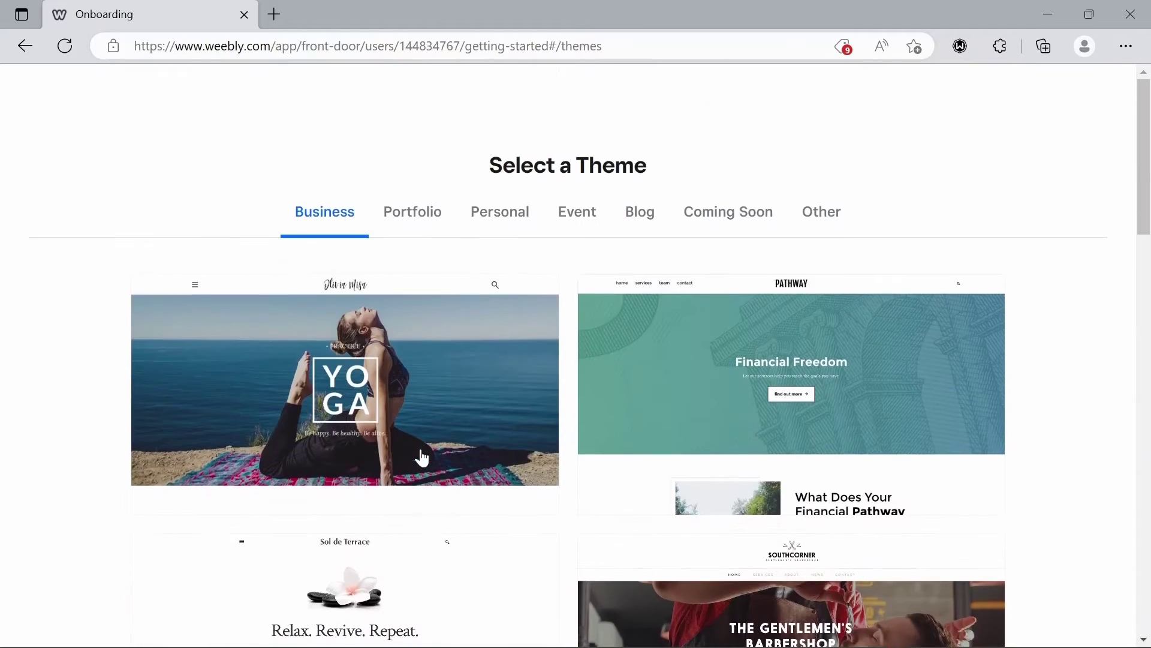
left_click(419, 216)
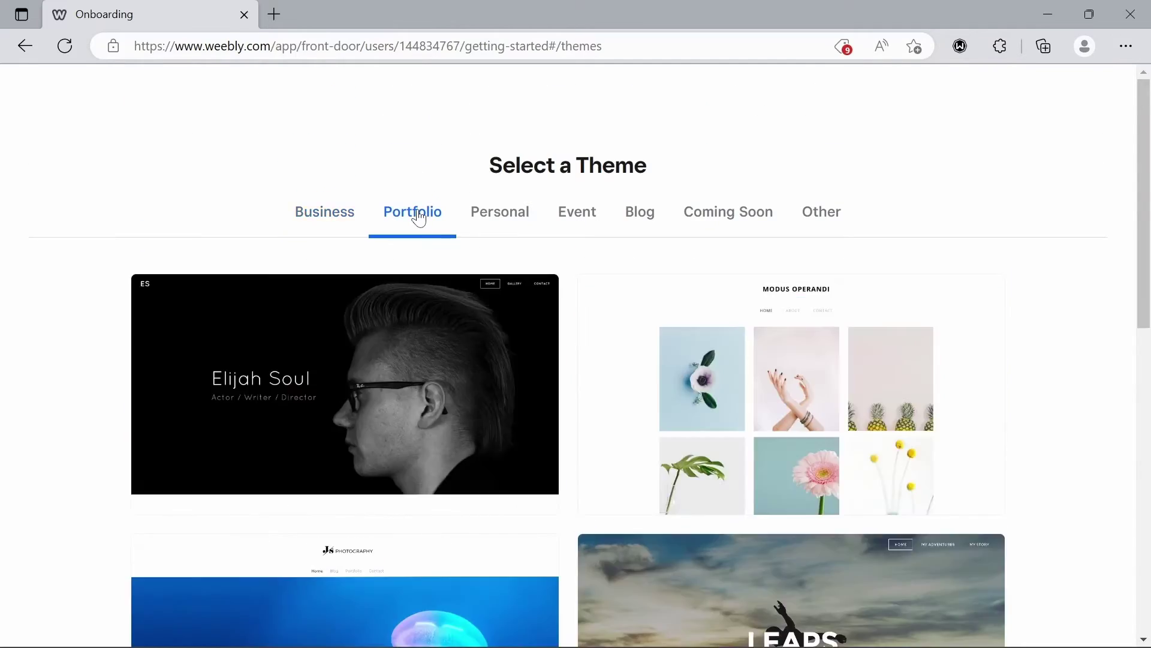
left_click(469, 222)
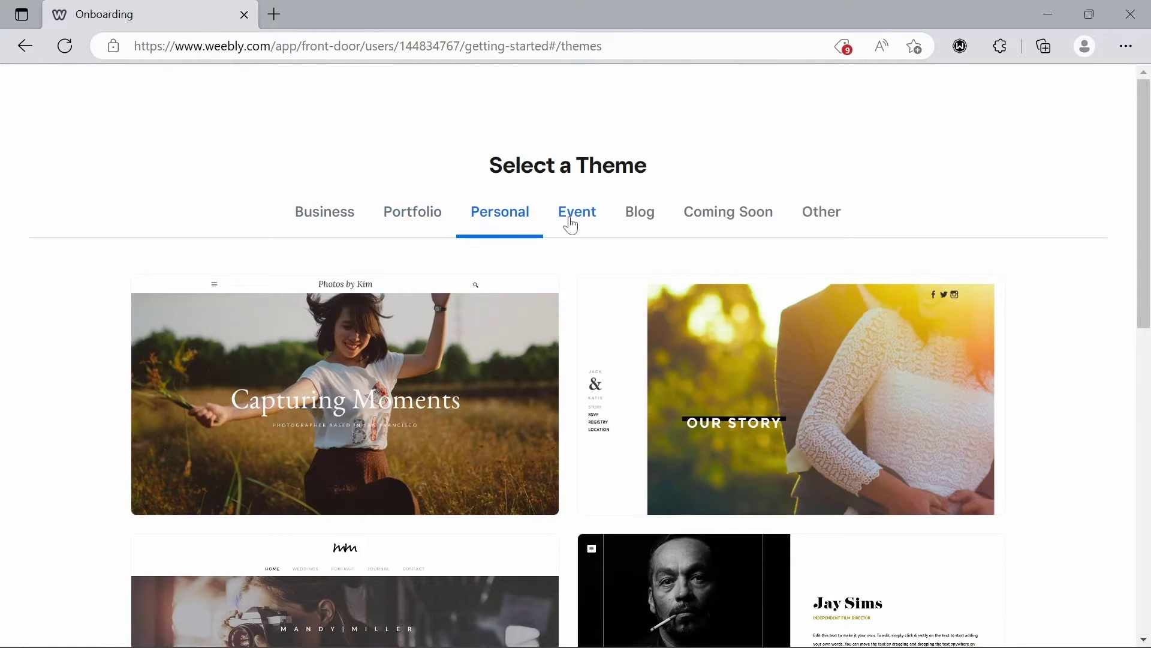
left_click(571, 223)
left_click(340, 222)
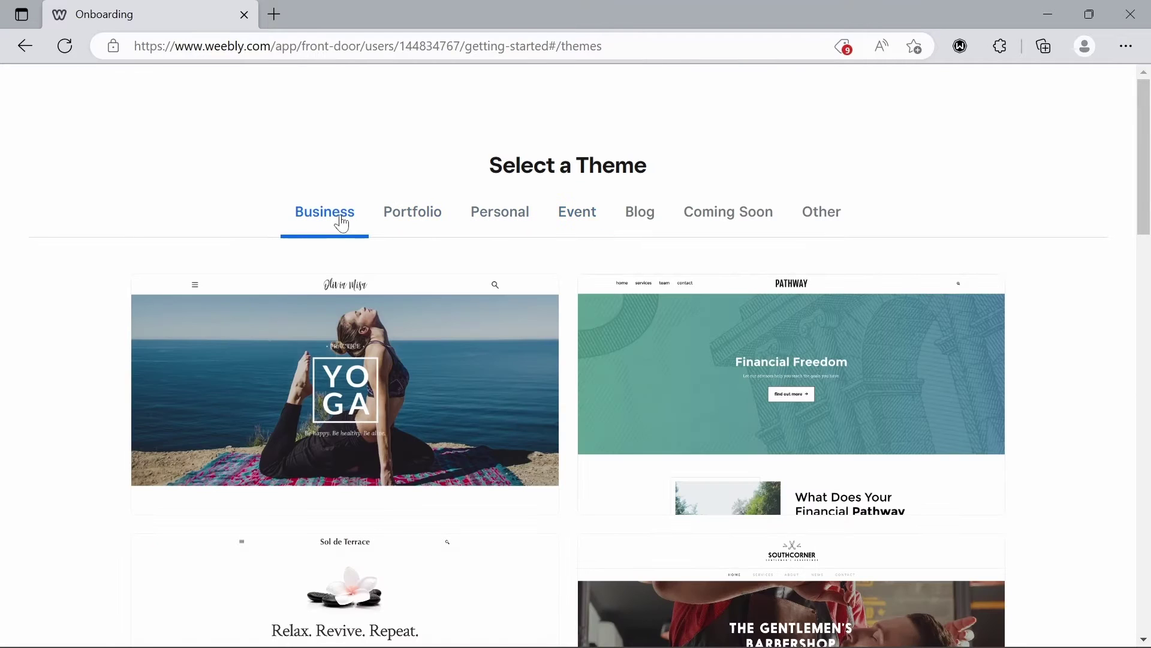
left_click(393, 364)
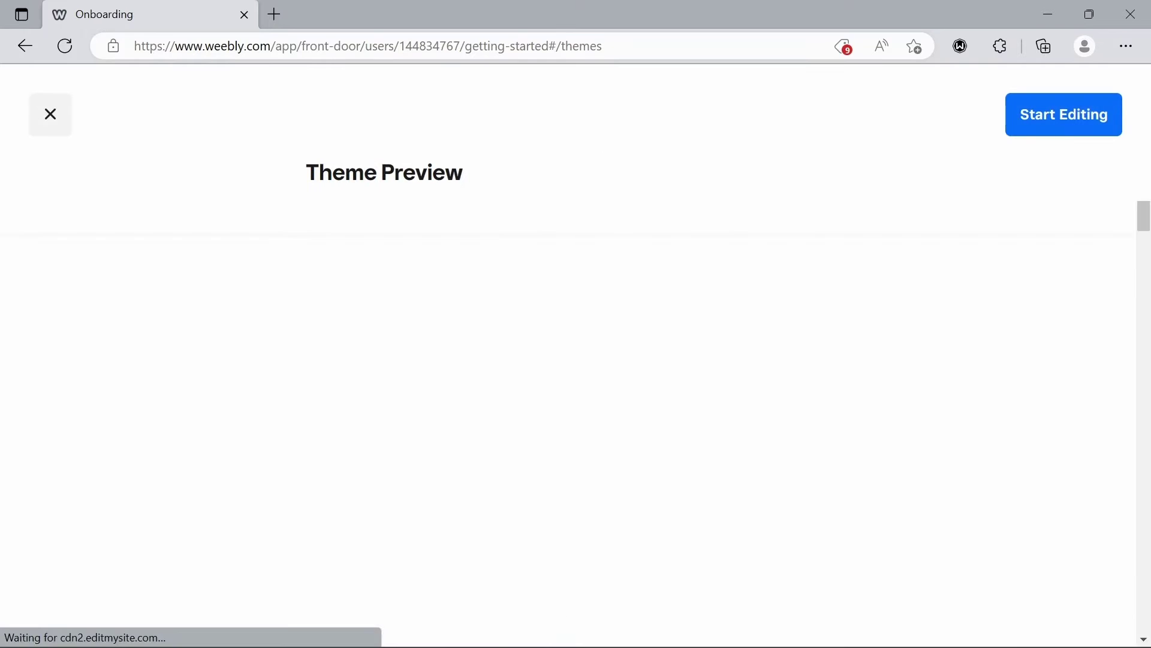
- Look through the Yoga theme preview and start editing a site with it
scroll(987, 362, "down", 5)
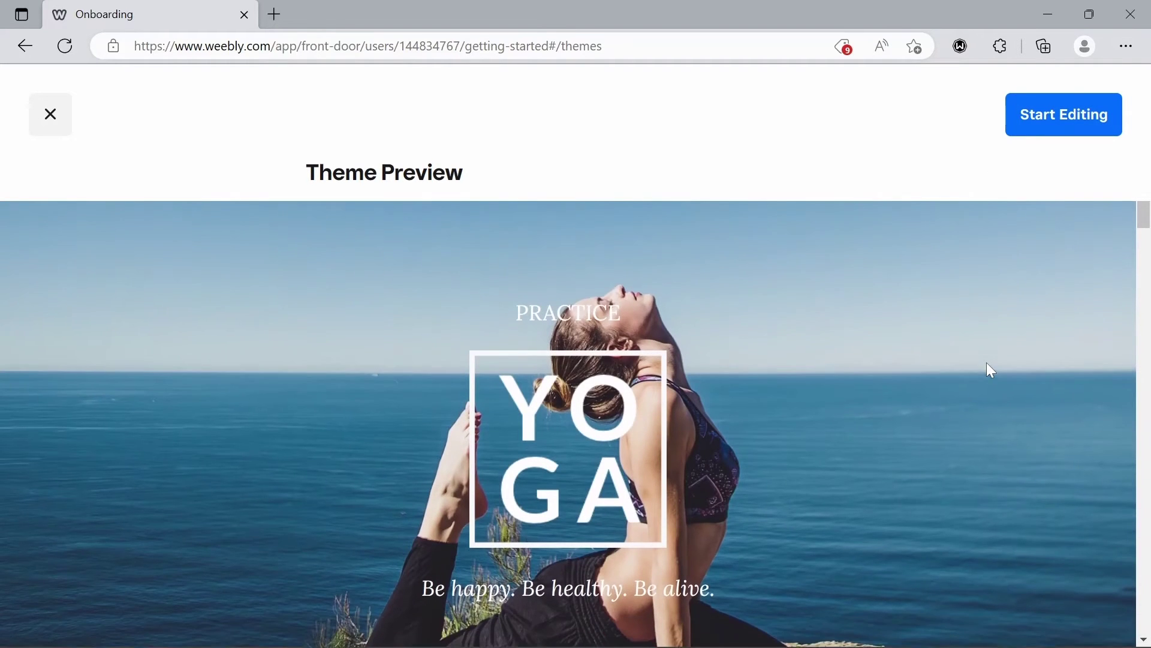
scroll(991, 370, "down", 10)
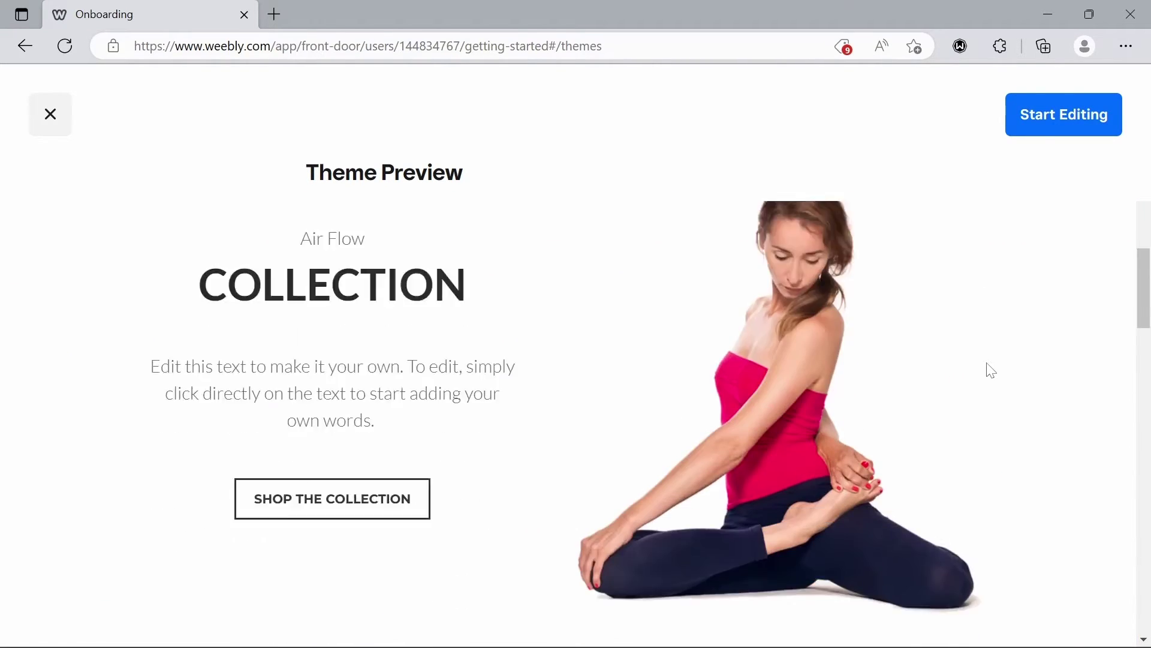
scroll(991, 370, "down", 12)
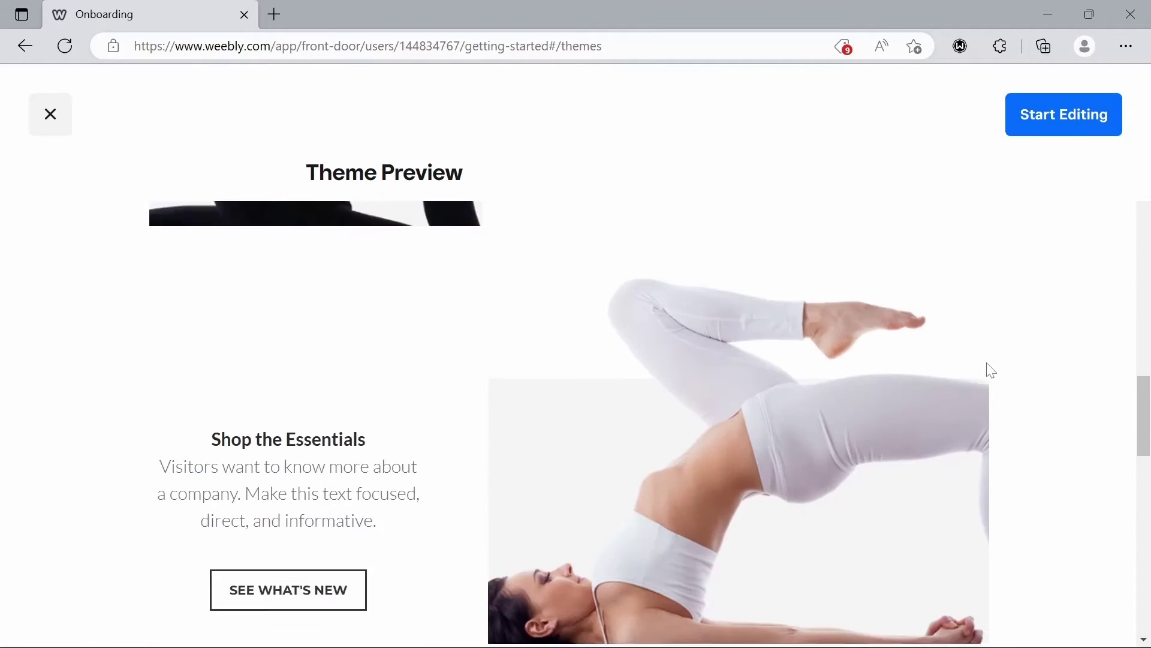
scroll(987, 368, "up", 20)
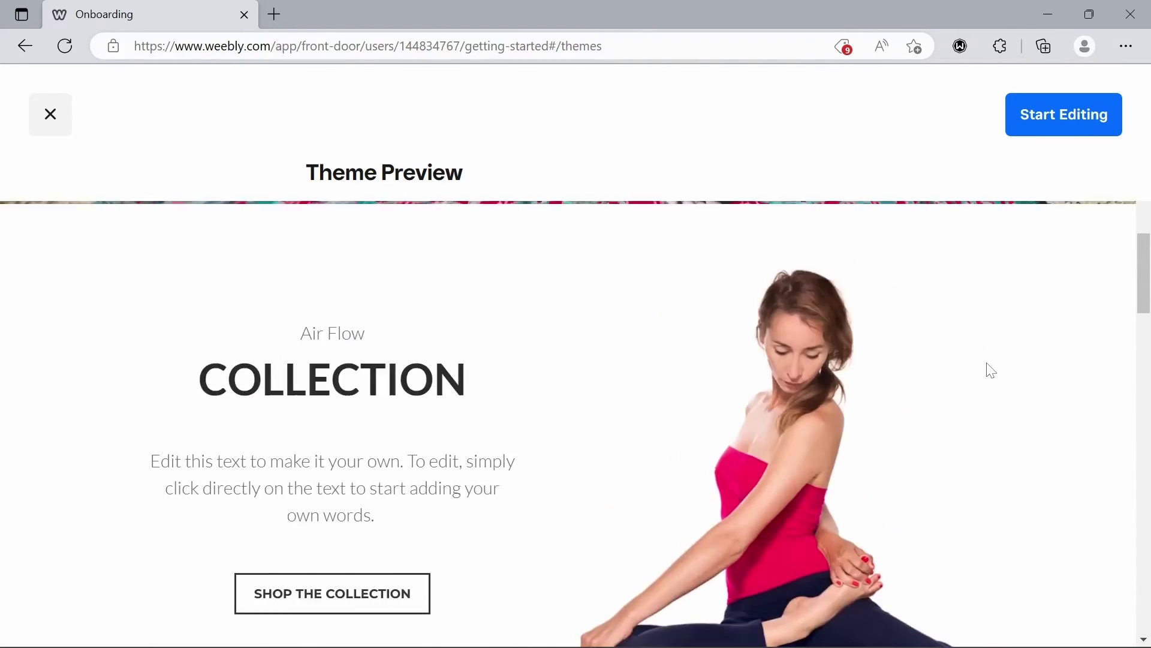
left_click(1077, 123)
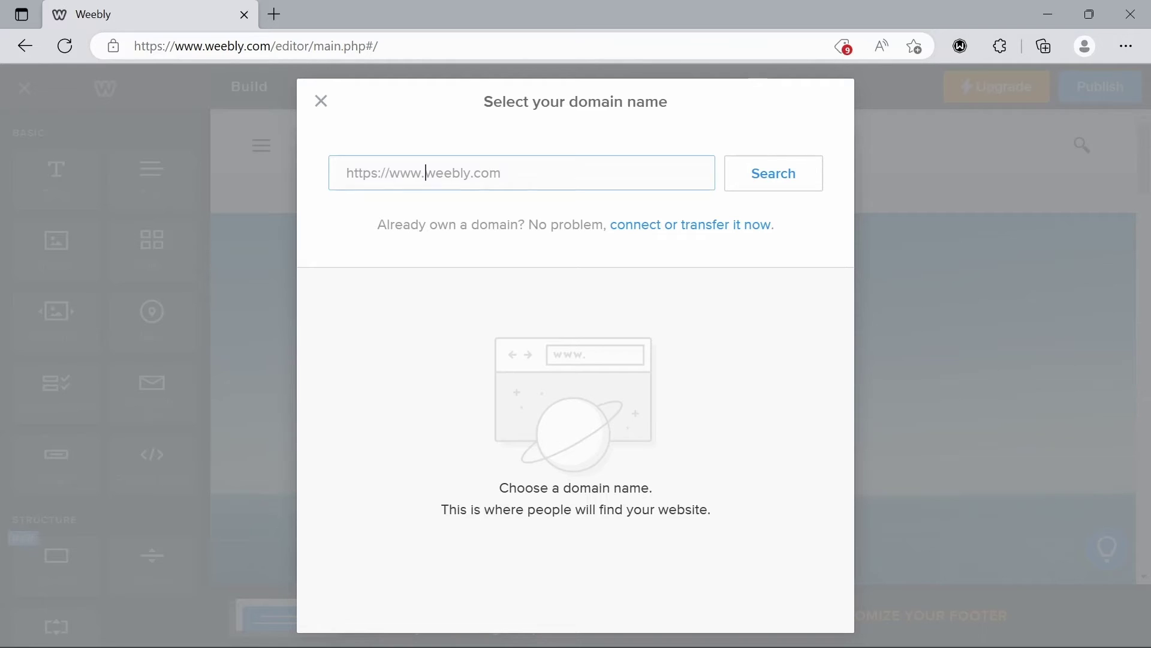
- Claim the free yogabyjade.weebly.com subdomain, postpone app reconnection, and reload the editor
type("yogabyjade")
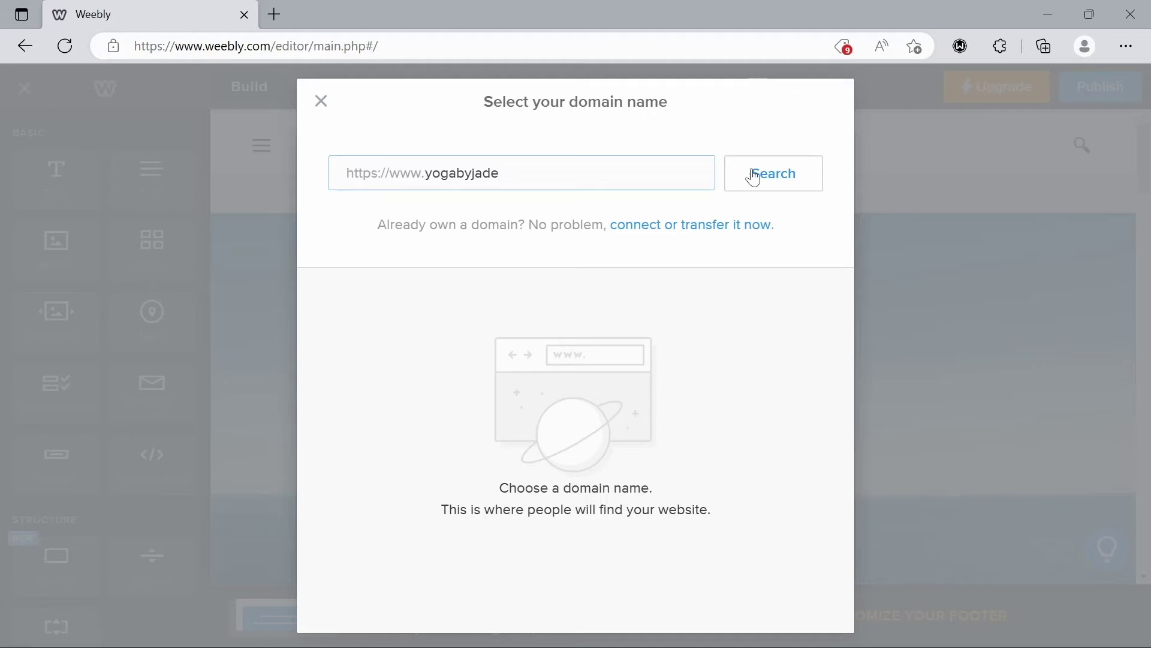
left_click(757, 179)
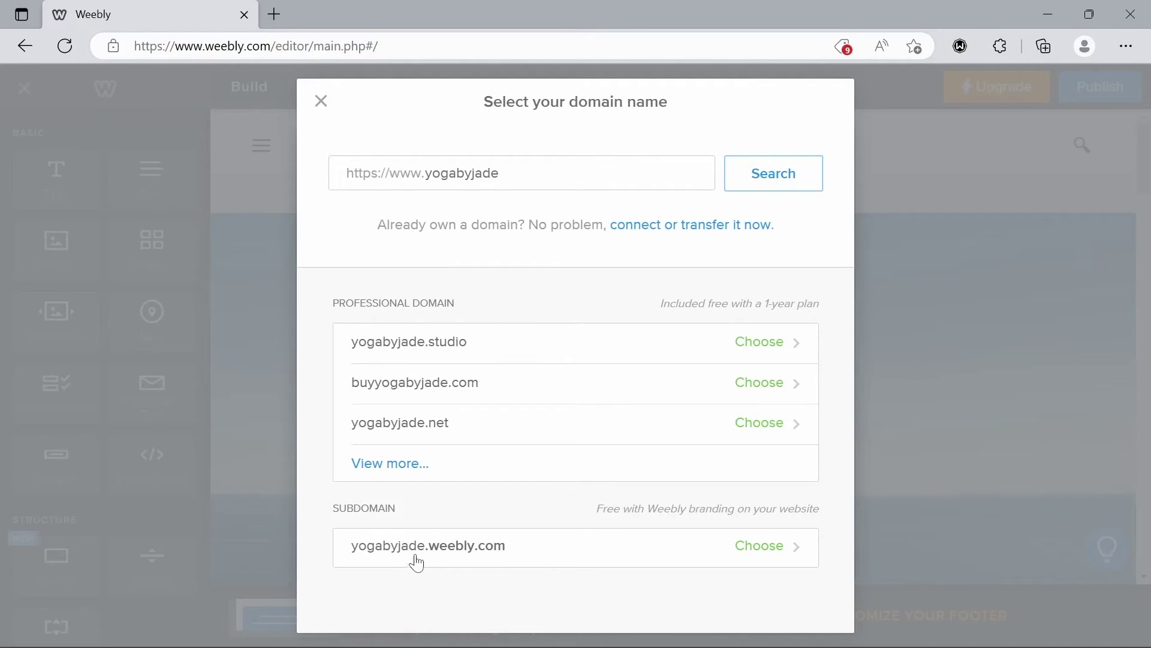
left_click(521, 560)
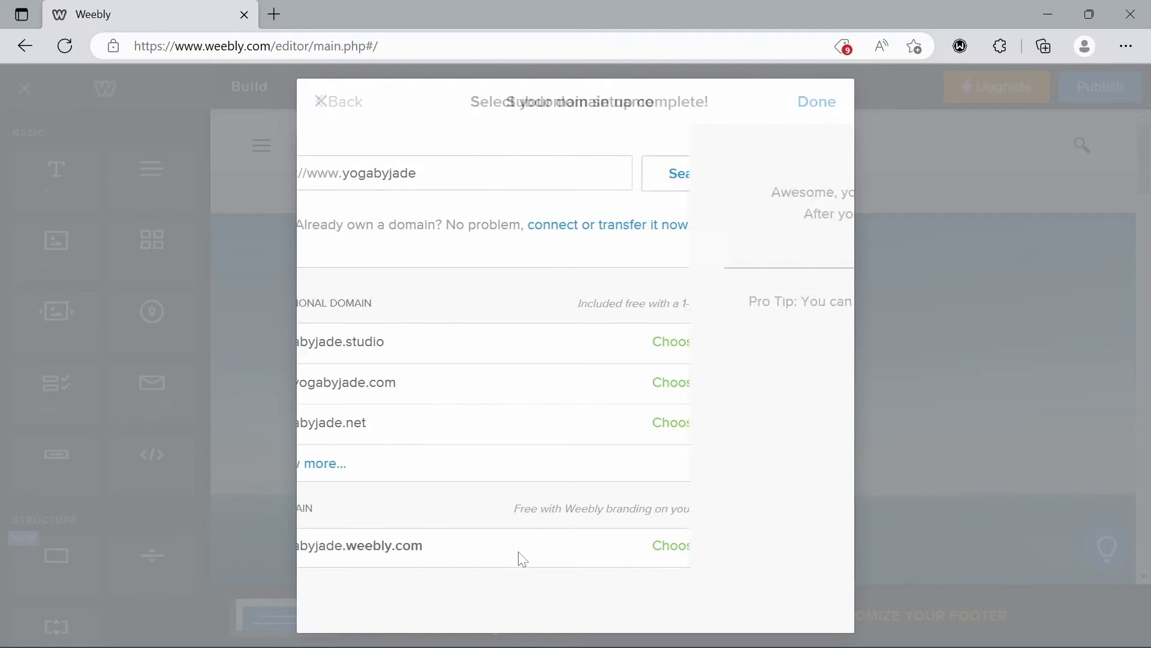
left_click(815, 109)
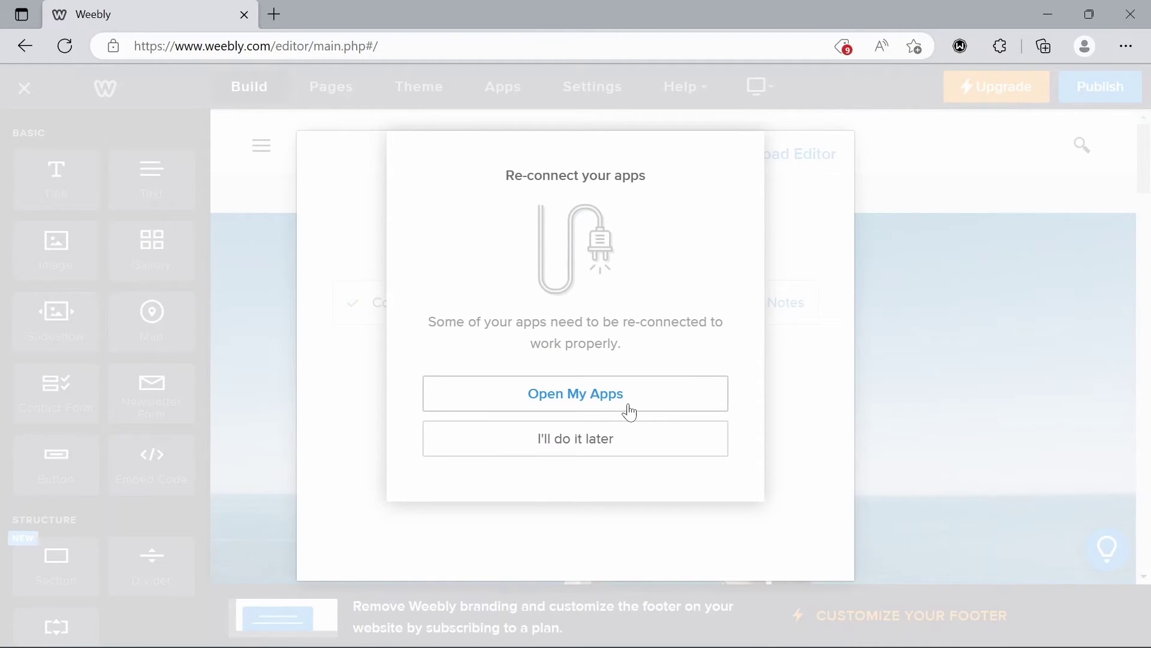
left_click(645, 435)
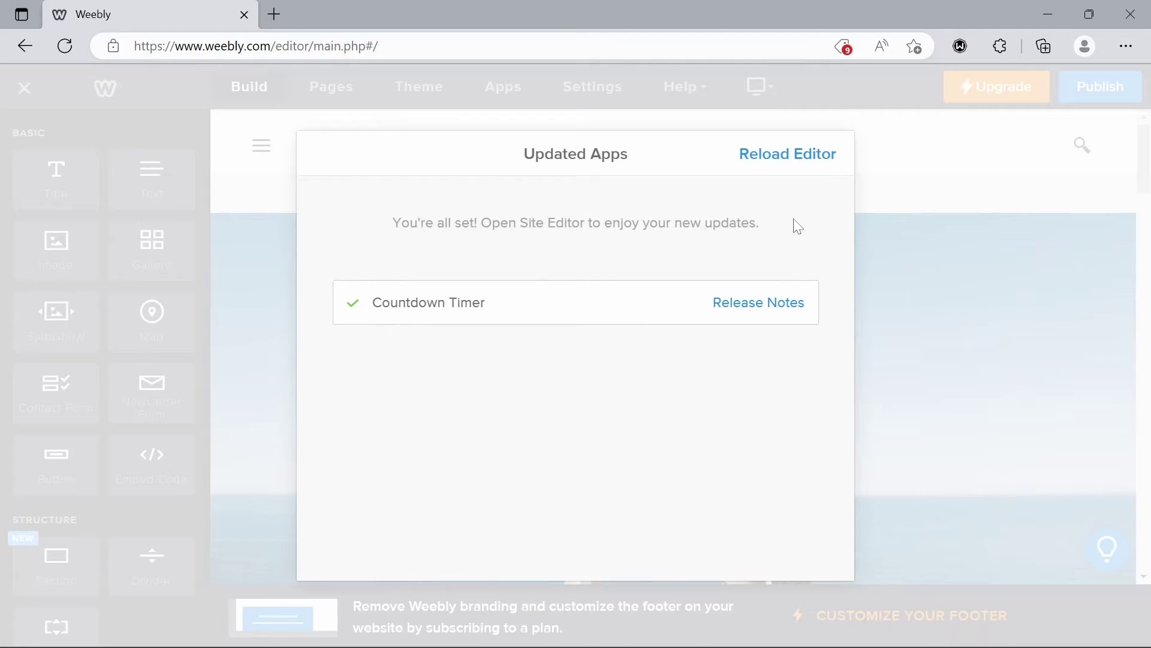
left_click(776, 161)
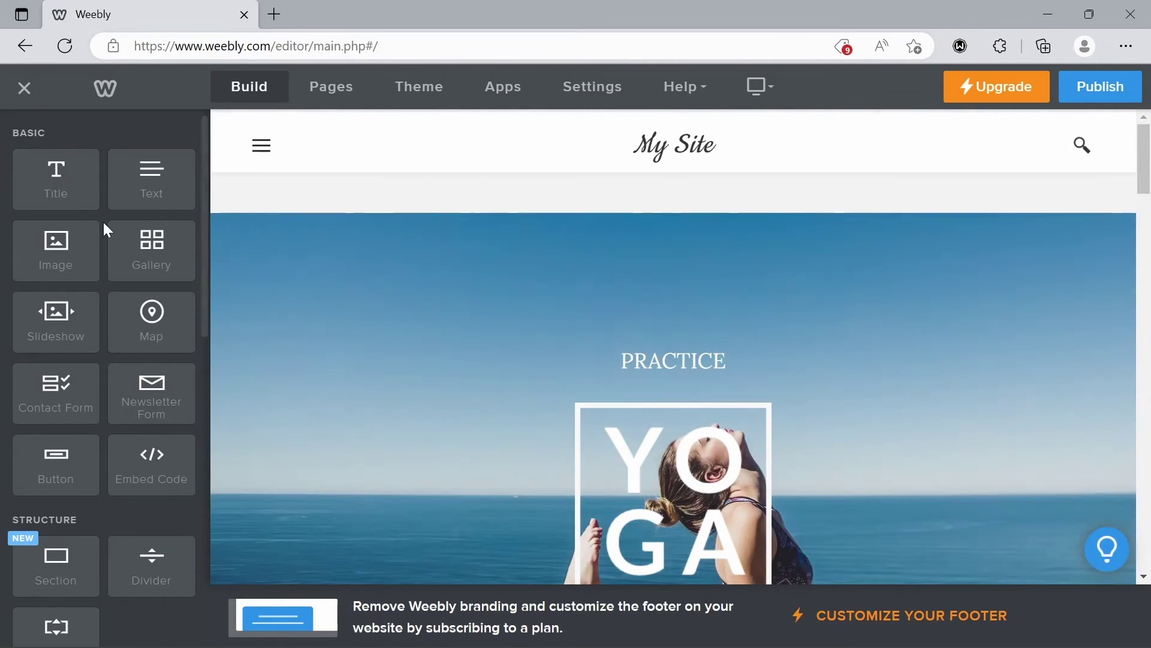
left_click_drag(73, 190, 466, 388)
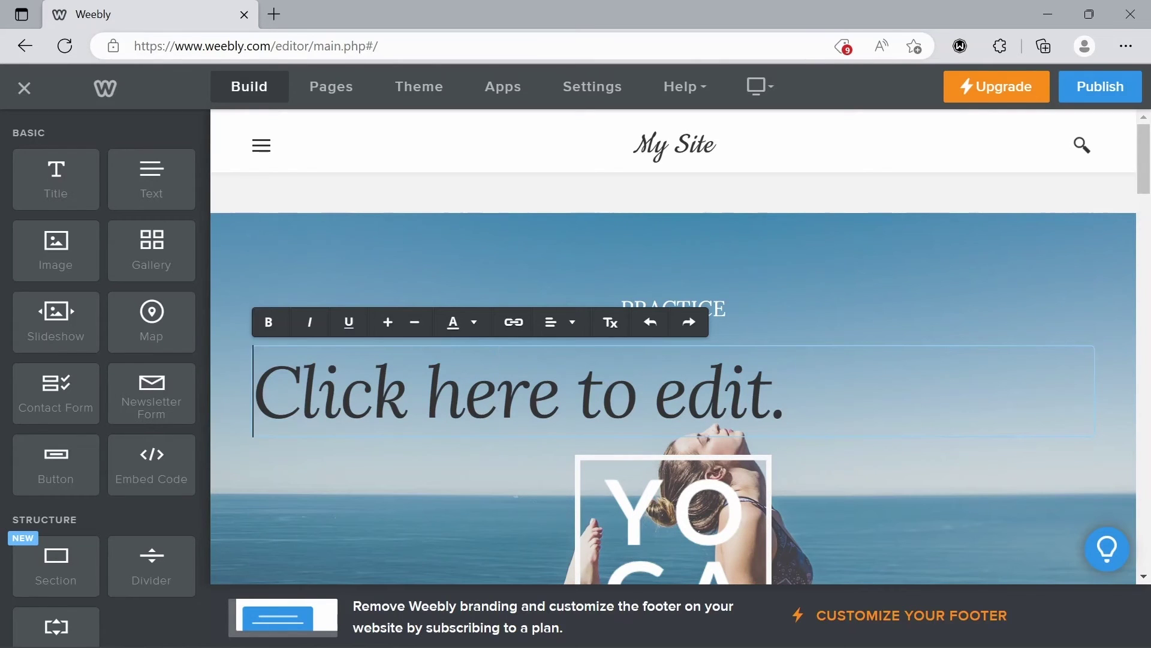
left_click_drag(785, 390, 252, 390)
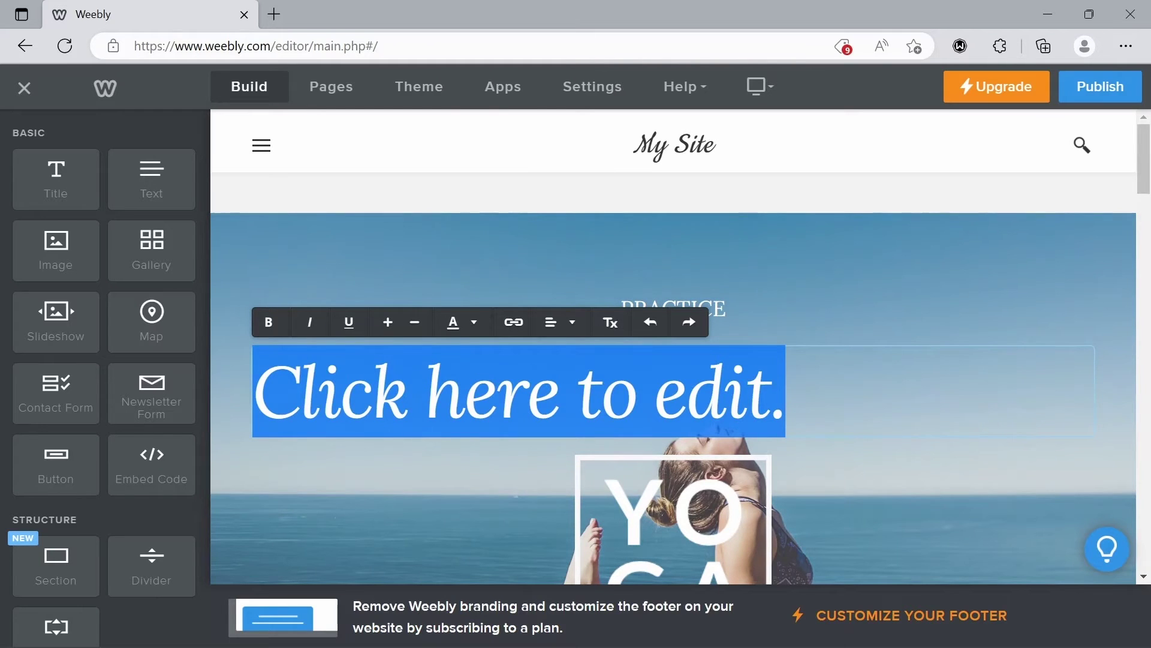
key("BackSpace")
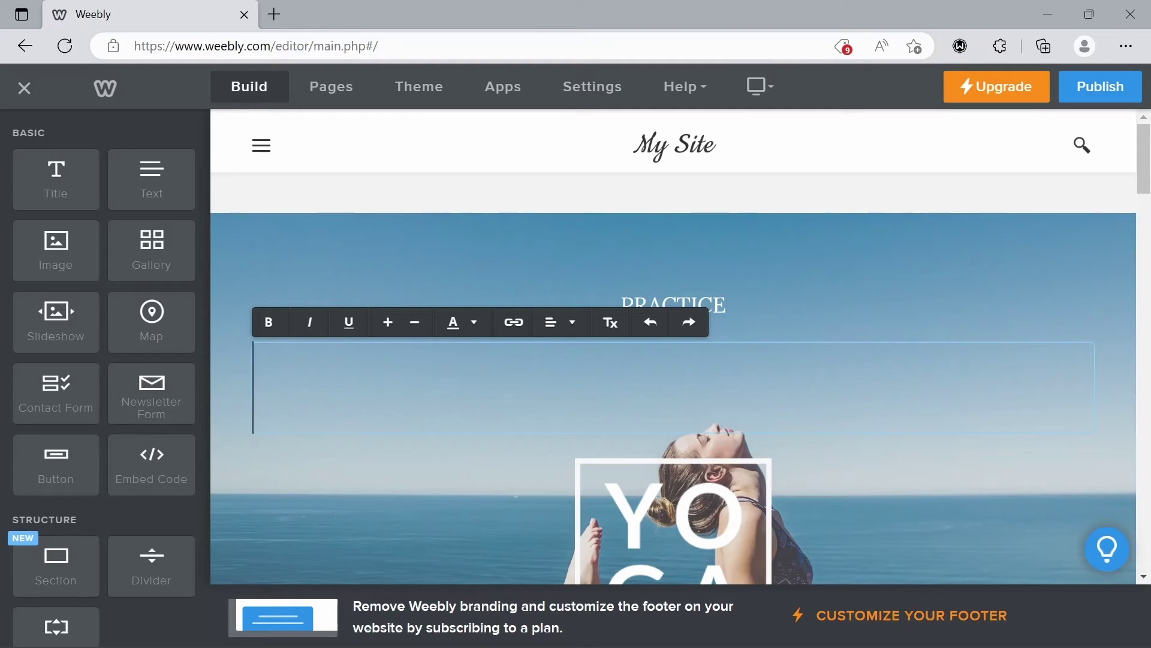
type("Wekk")
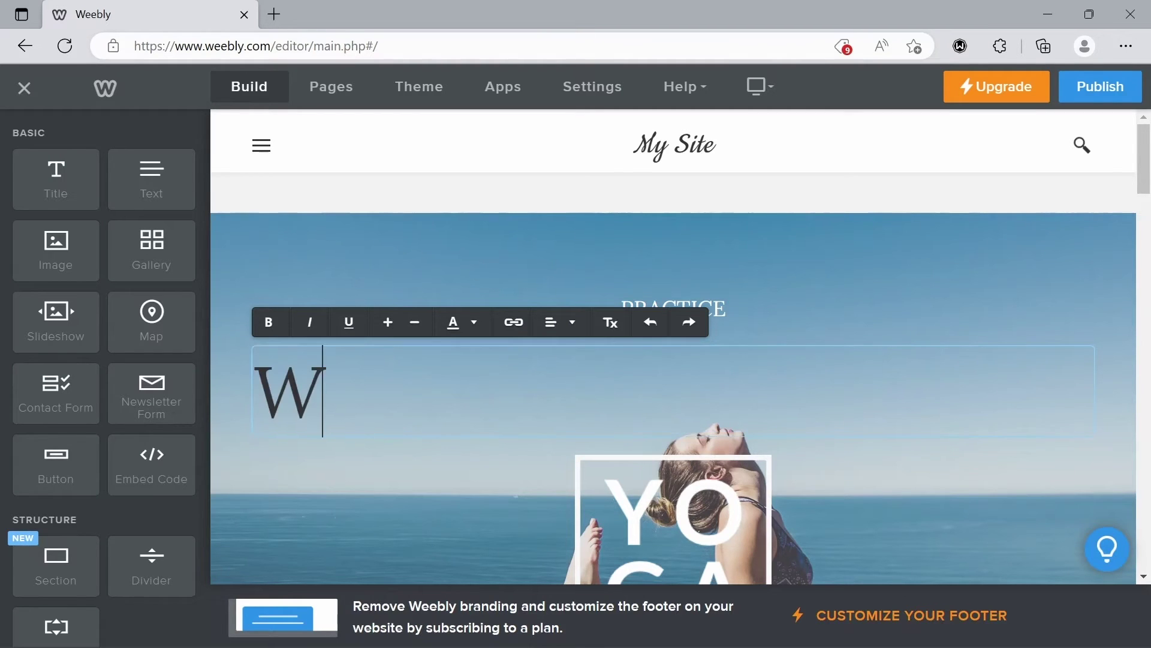
key("BackSpace")
key("BackSpace")
type("ek")
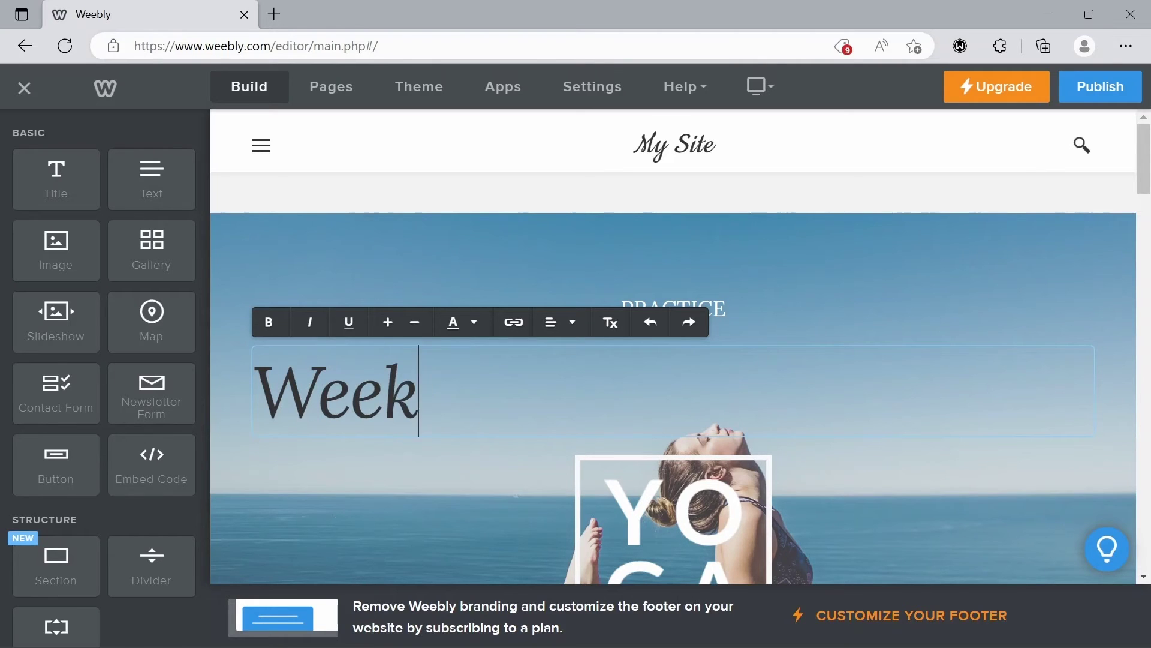
type("ly yoga ")
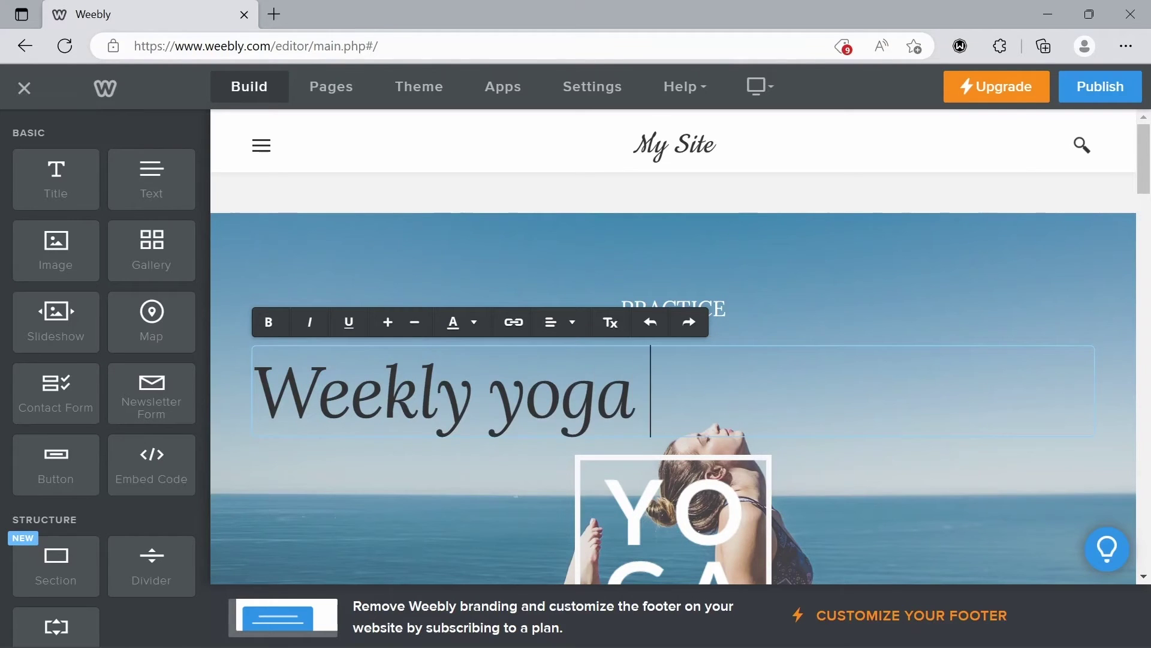
type("classed")
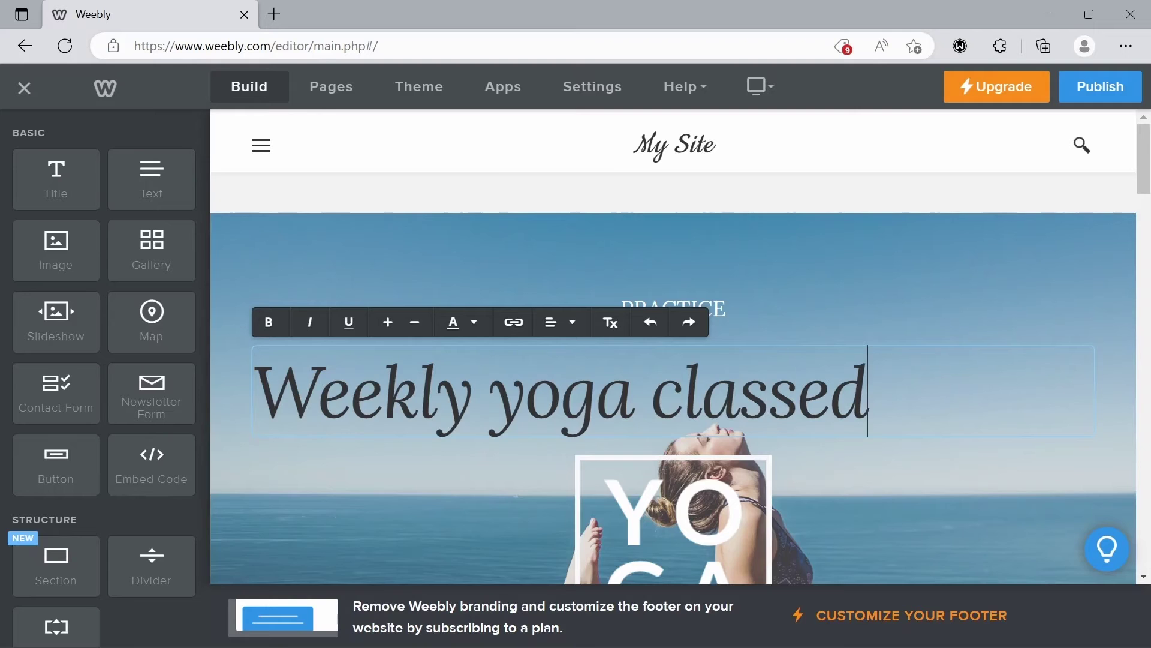
key("Return")
key("BackSpace")
left_click(804, 258)
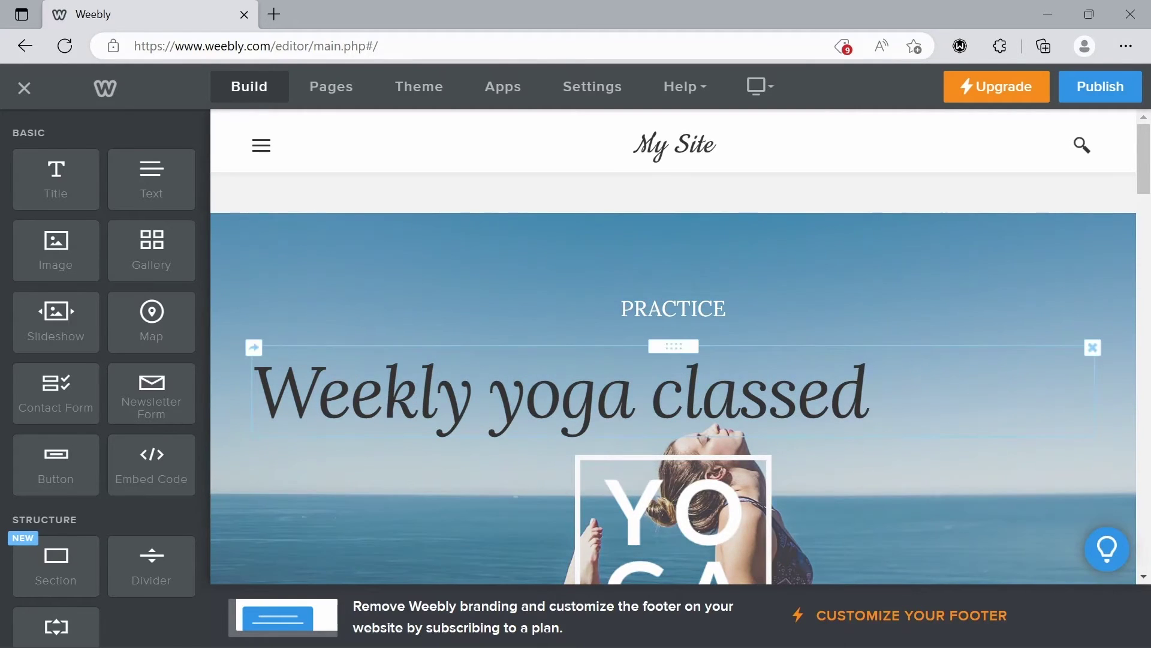
left_click_drag(673, 346, 763, 343)
left_click(1093, 354)
left_click(1056, 302)
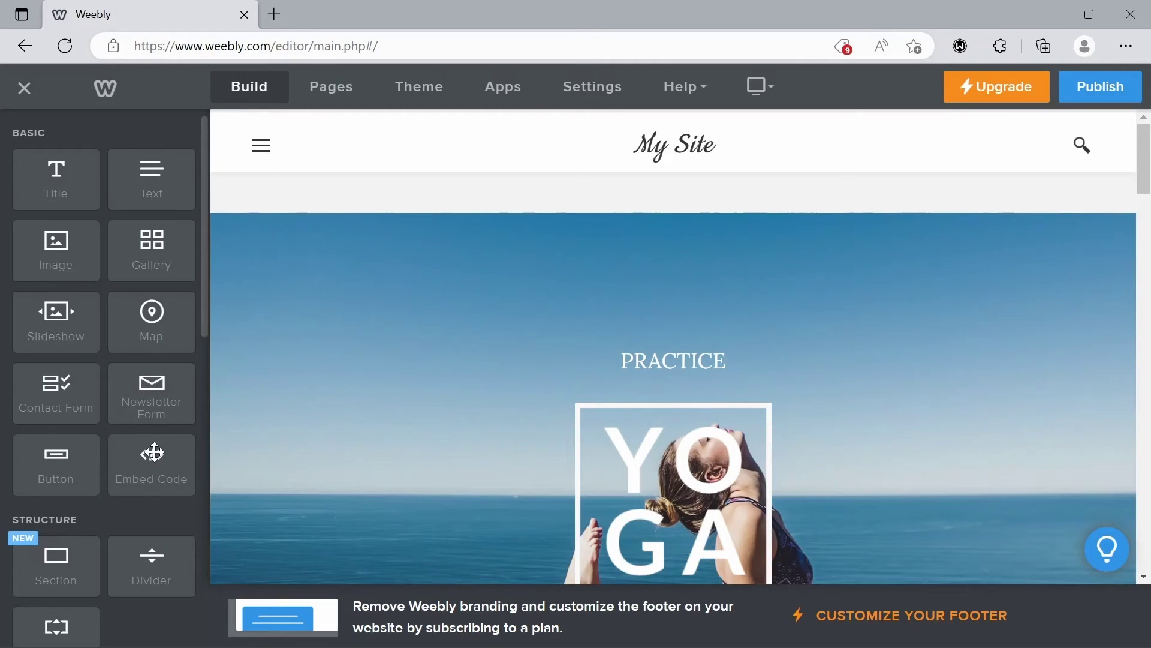
- Place a Google map below the hero banner and drop a button above Air Flow COLLECTION
left_click_drag(151, 324, 420, 461)
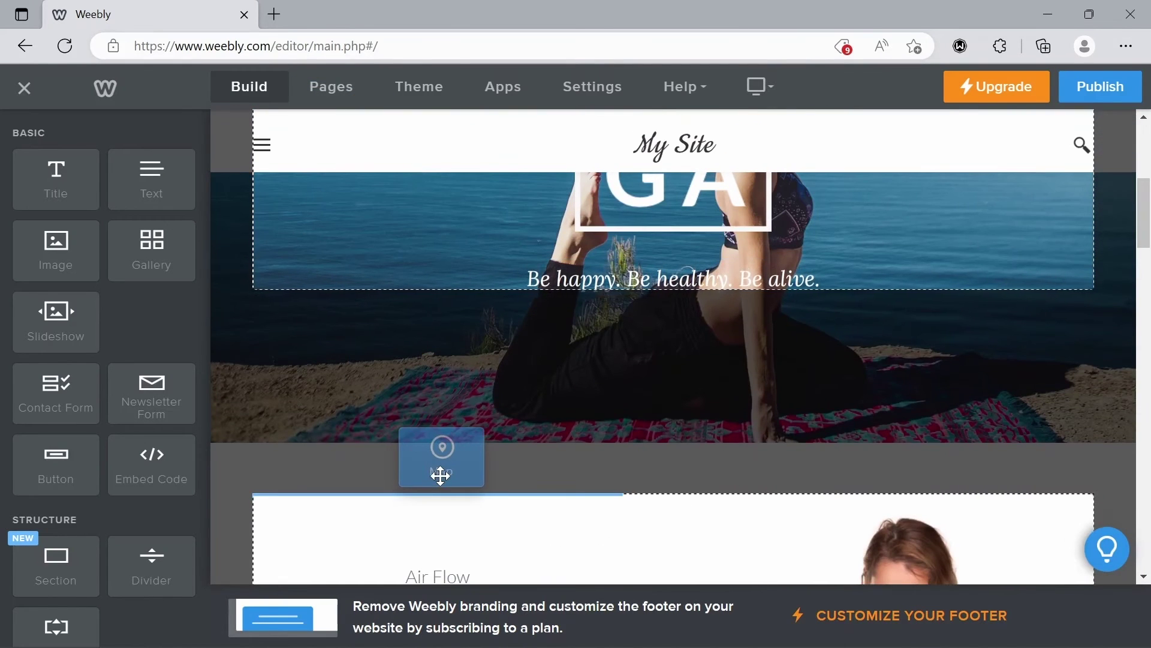
left_click_drag(440, 475, 441, 476)
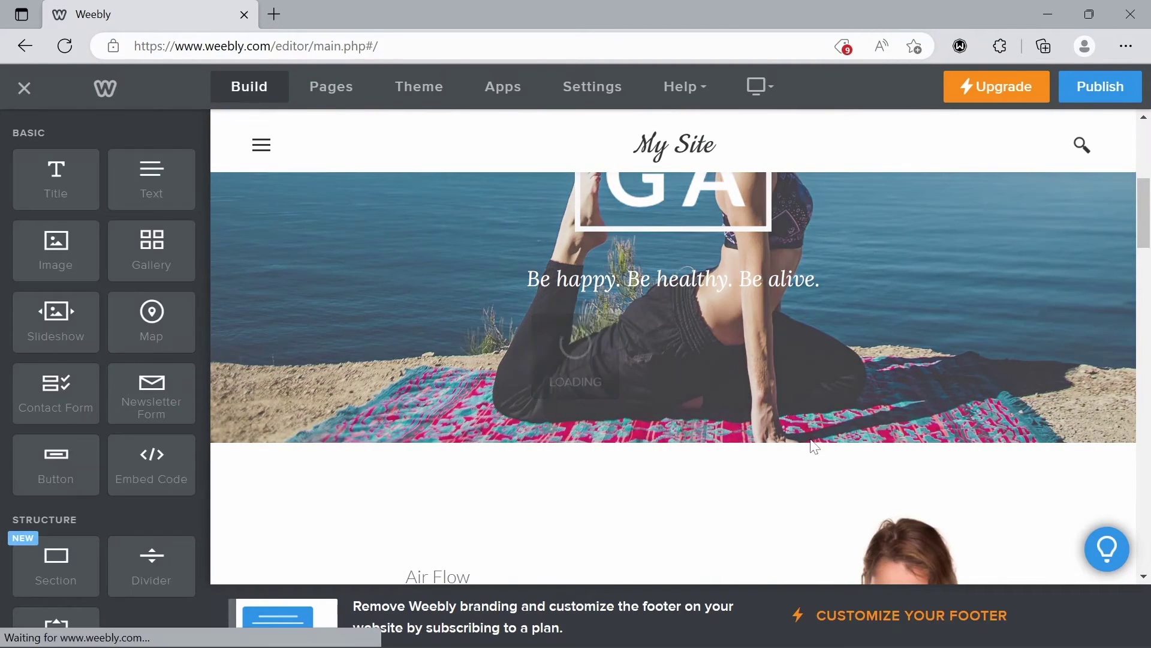
scroll(813, 446, "down", 5)
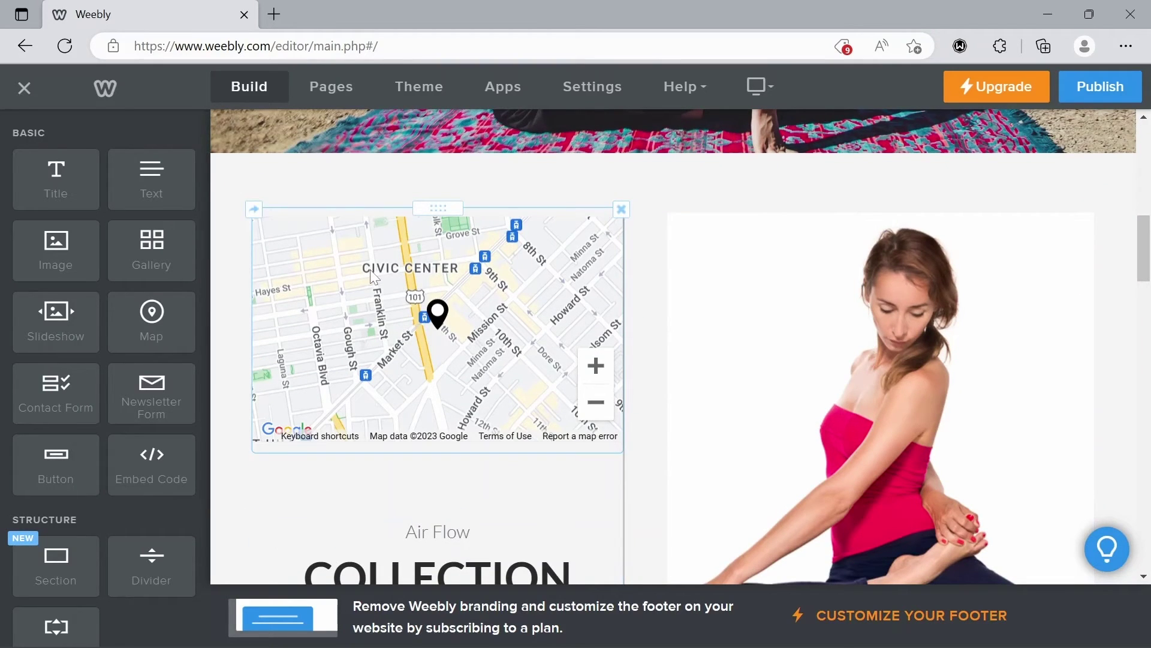
scroll(271, 217, "up", 2)
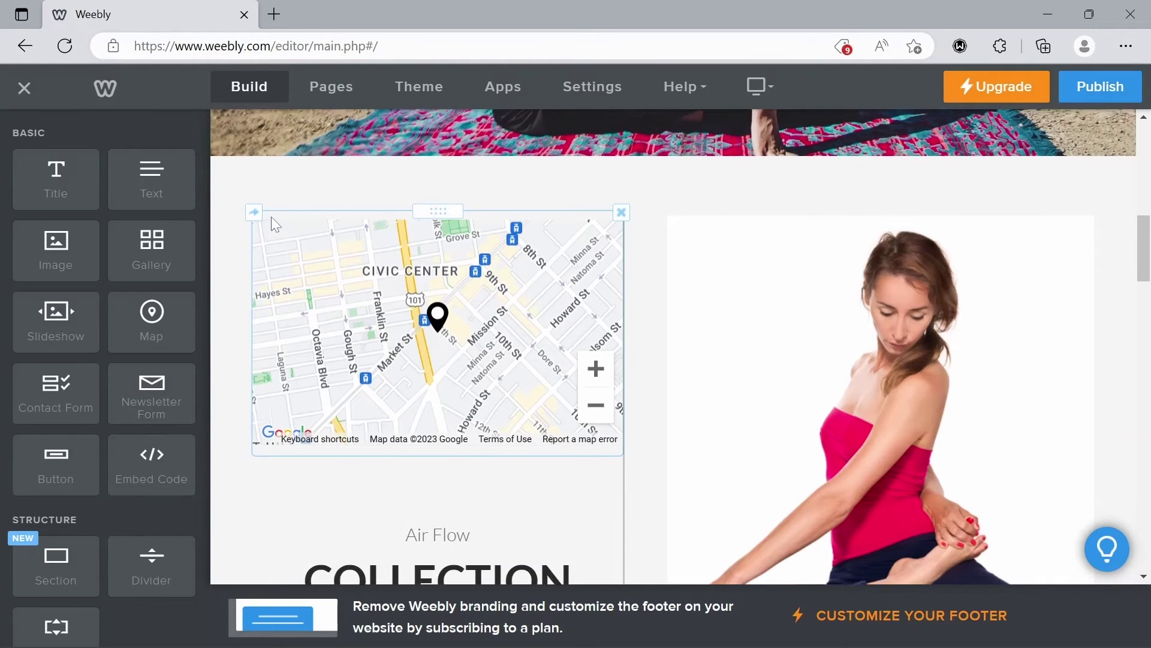
scroll(271, 217, "down", 3)
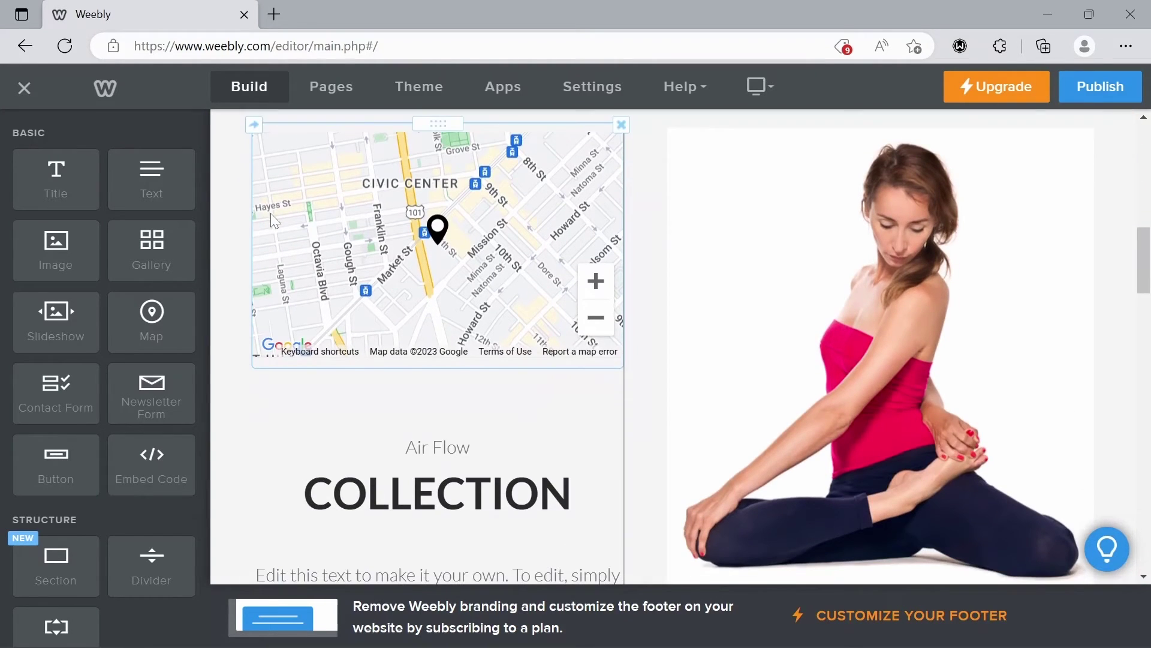
left_click_drag(50, 458, 491, 427)
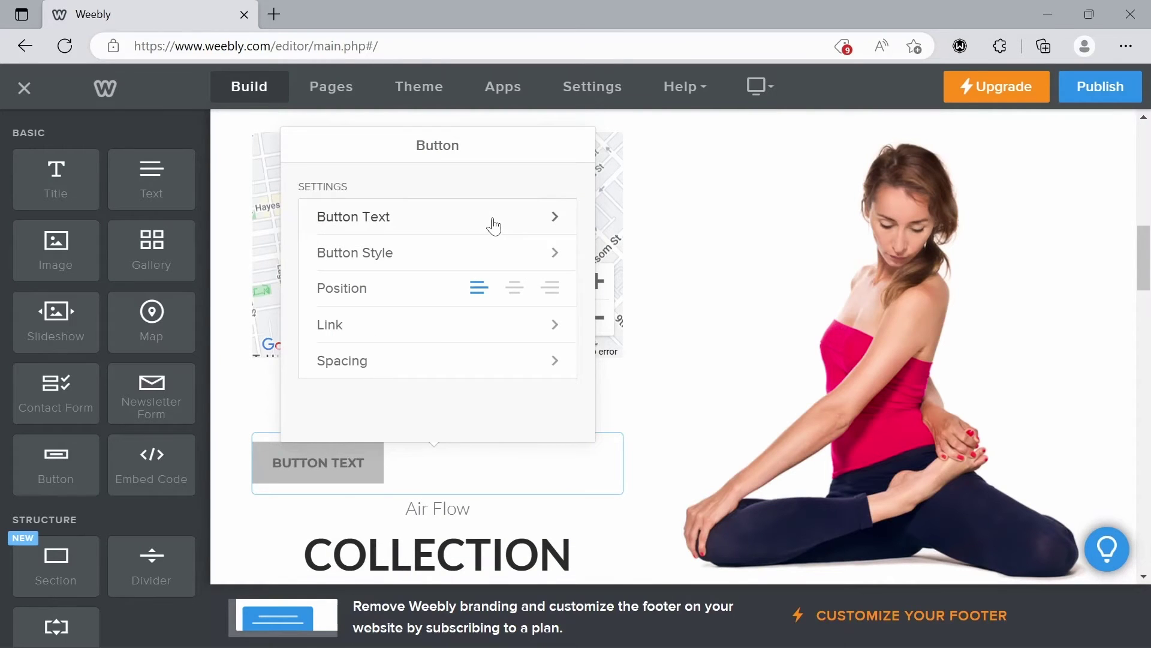
- Change the button label to 'Book classes here'
left_click(494, 226)
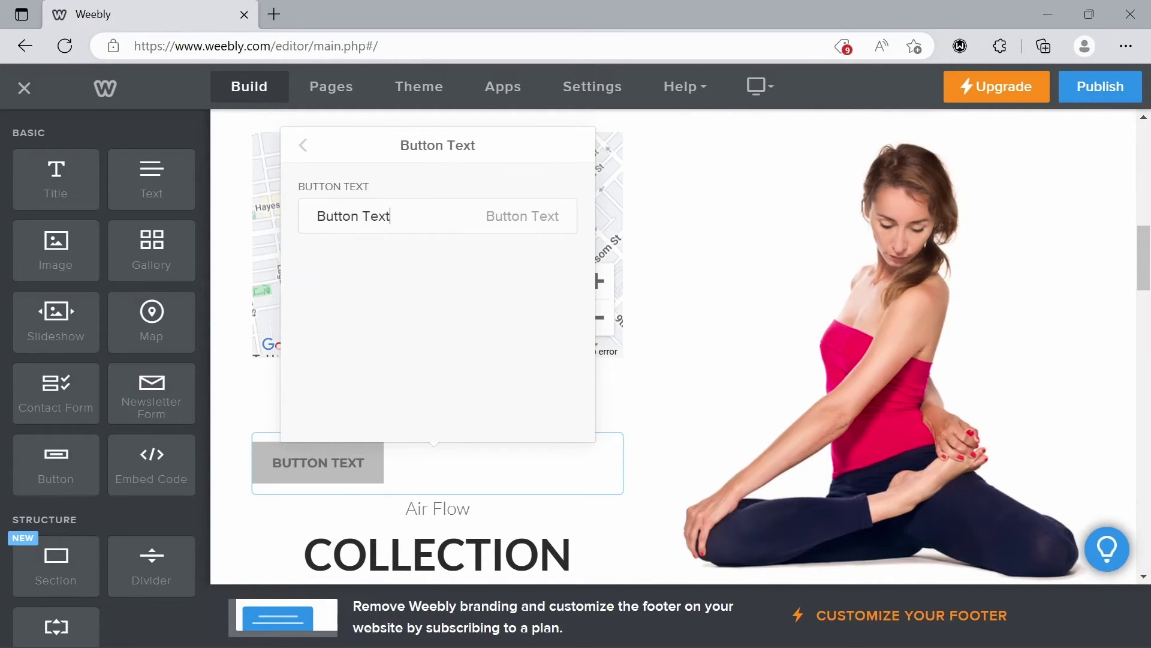
key("BackSpace")
key("BackSpace")
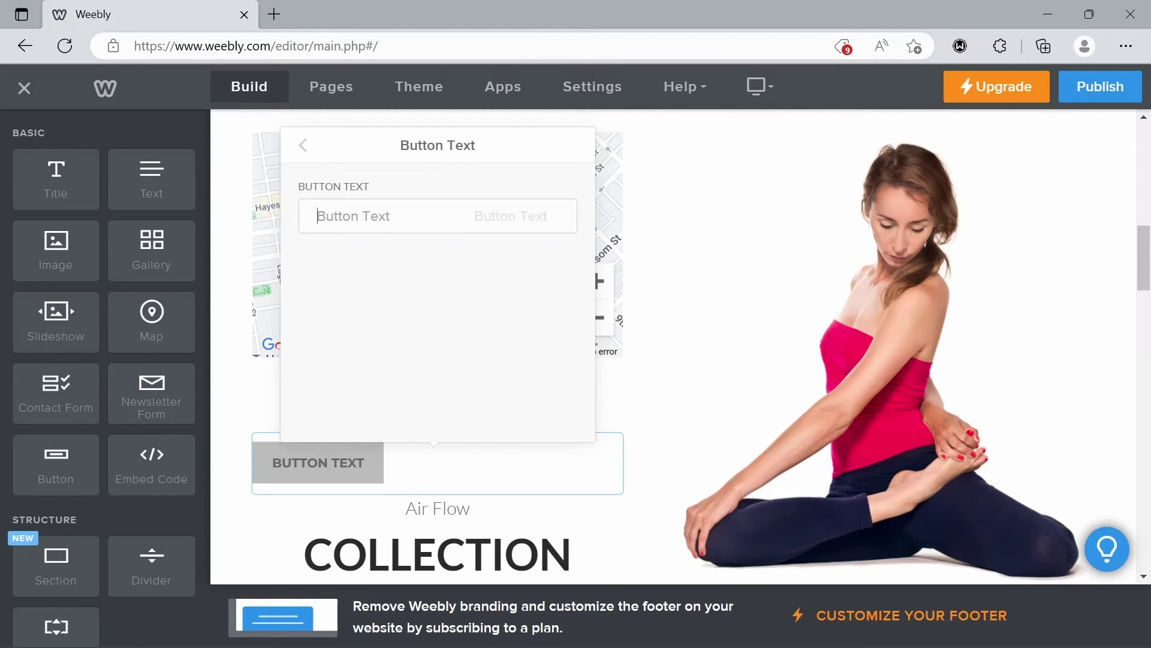
type("Bo")
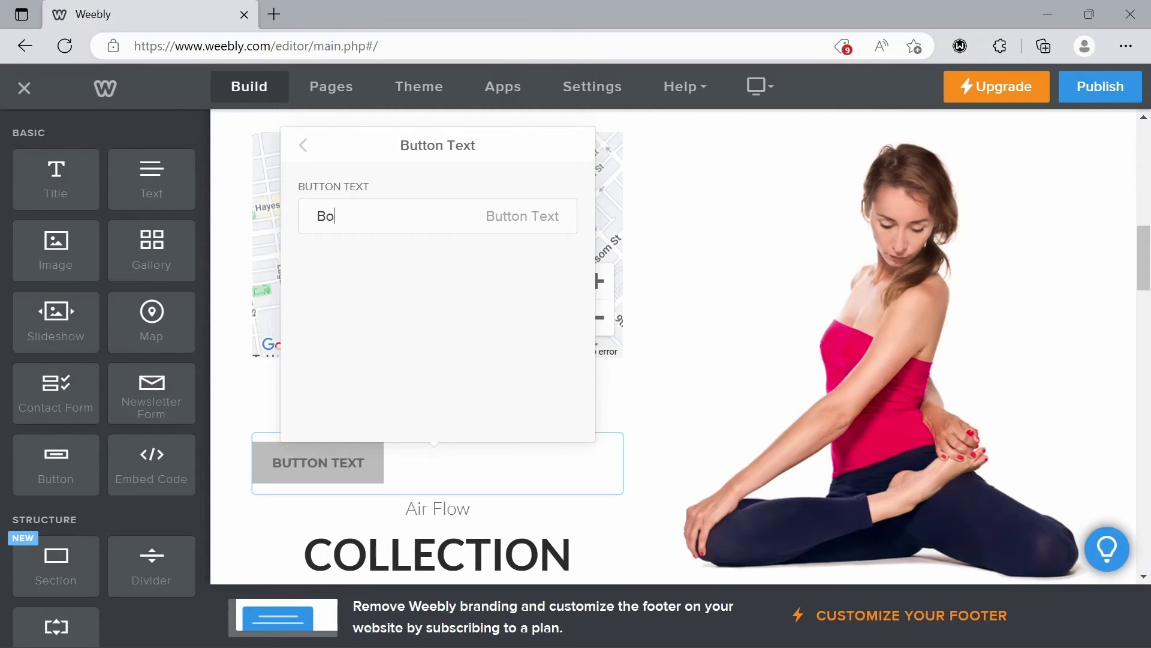
type("ok classes here")
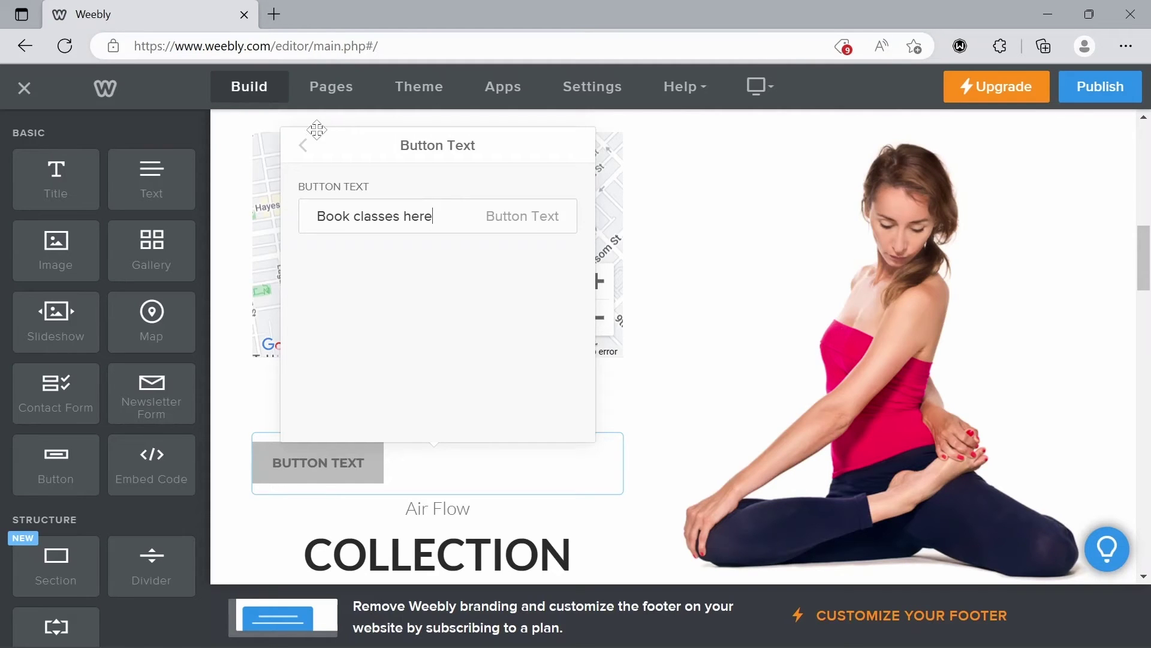
left_click(303, 144)
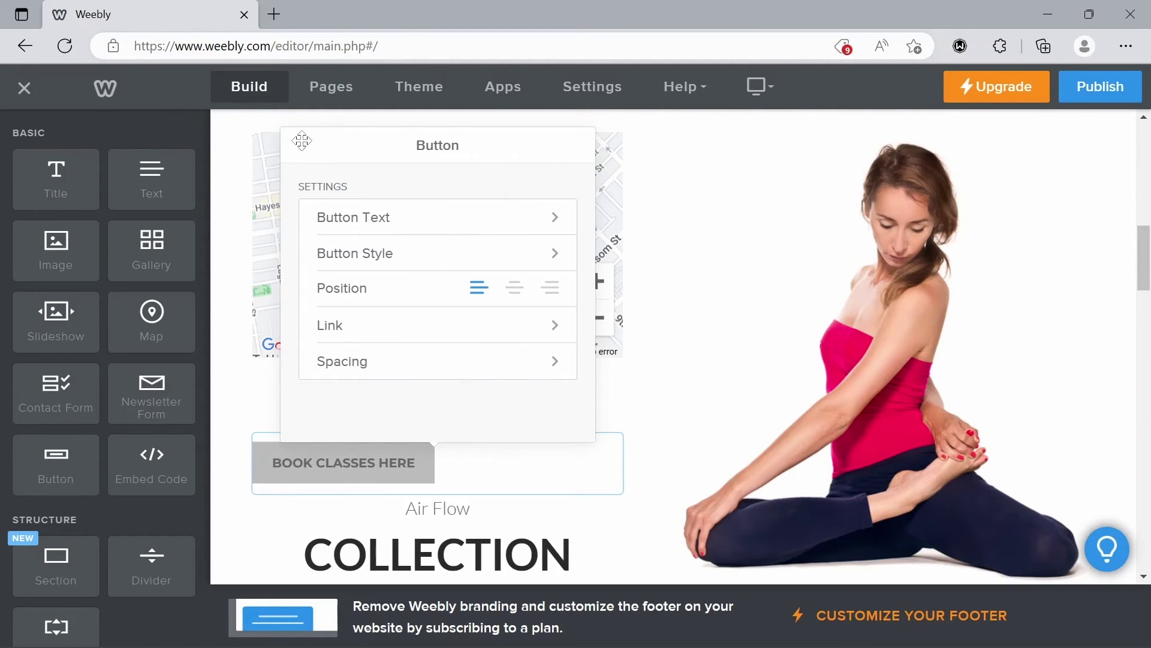
- Set the button's link to a Standard Page of this site
left_click(427, 328)
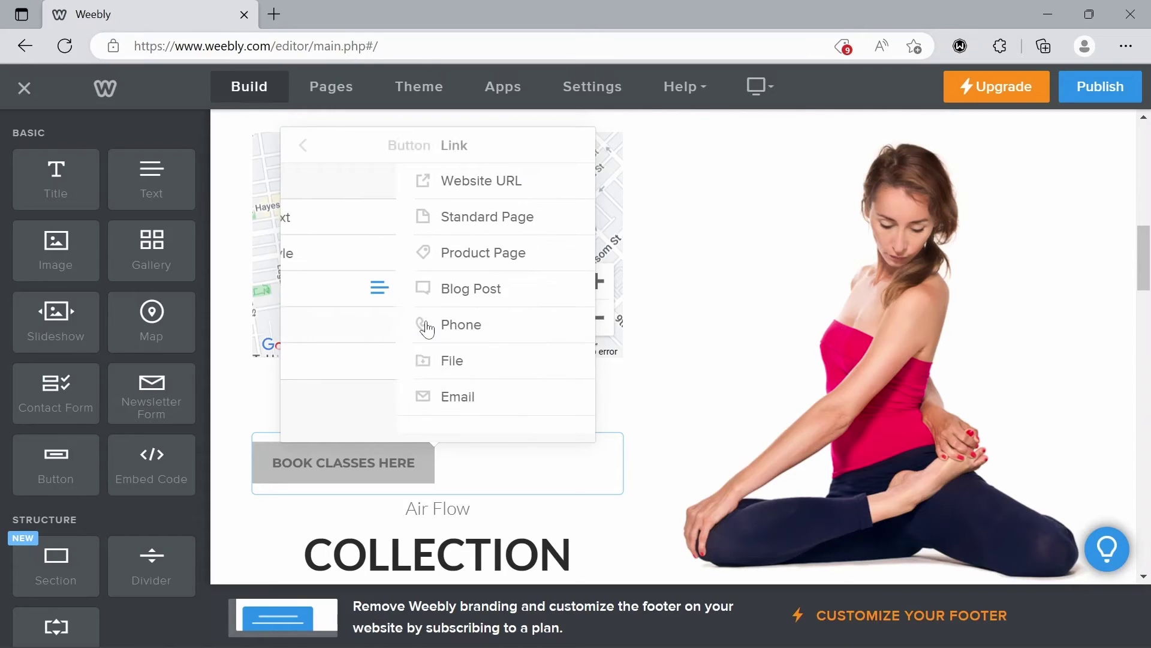
left_click(411, 197)
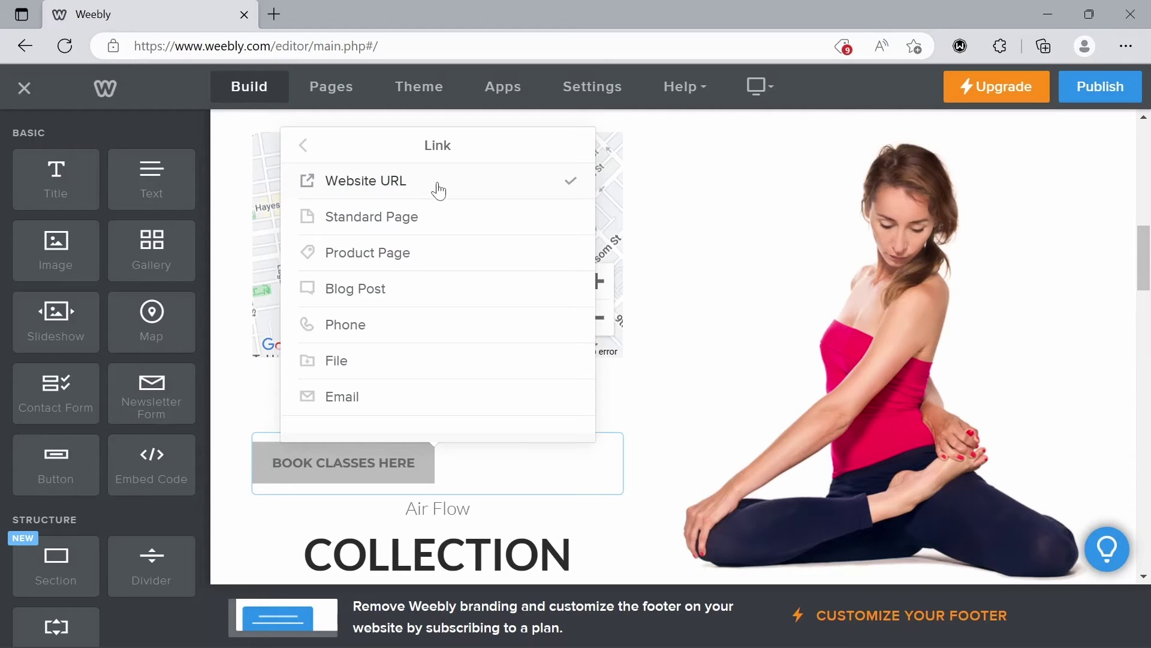
left_click(445, 219)
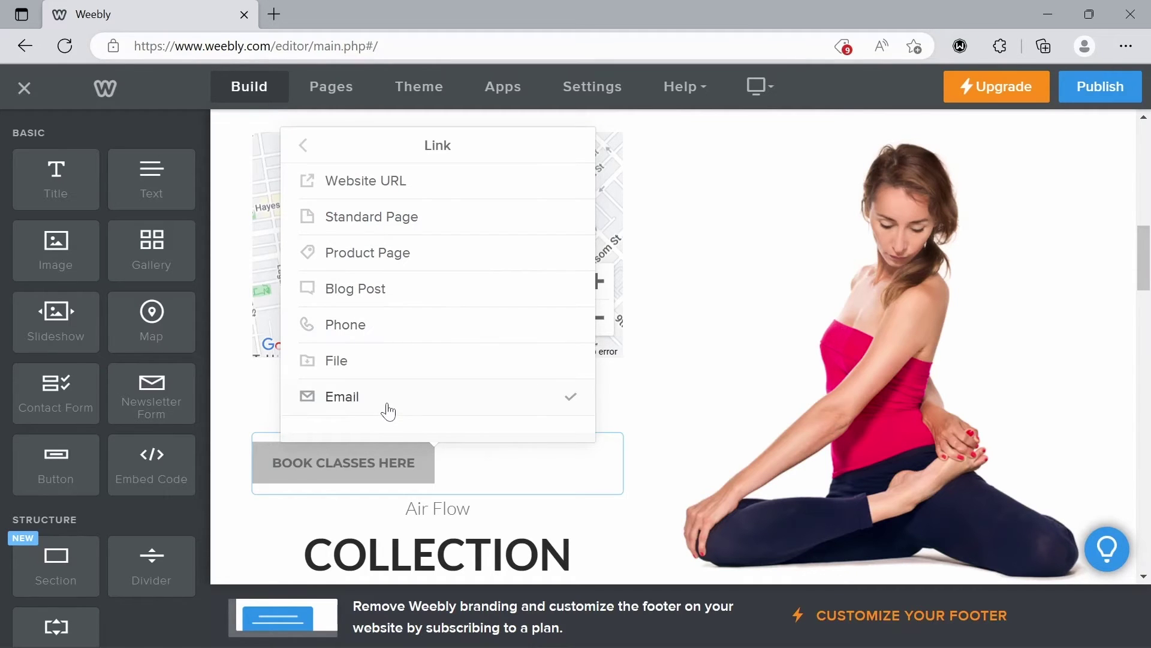
left_click(264, 397)
- Scroll to review the map and BOOK CLASSES HERE button on the home page
scroll(119, 394, "down", 5)
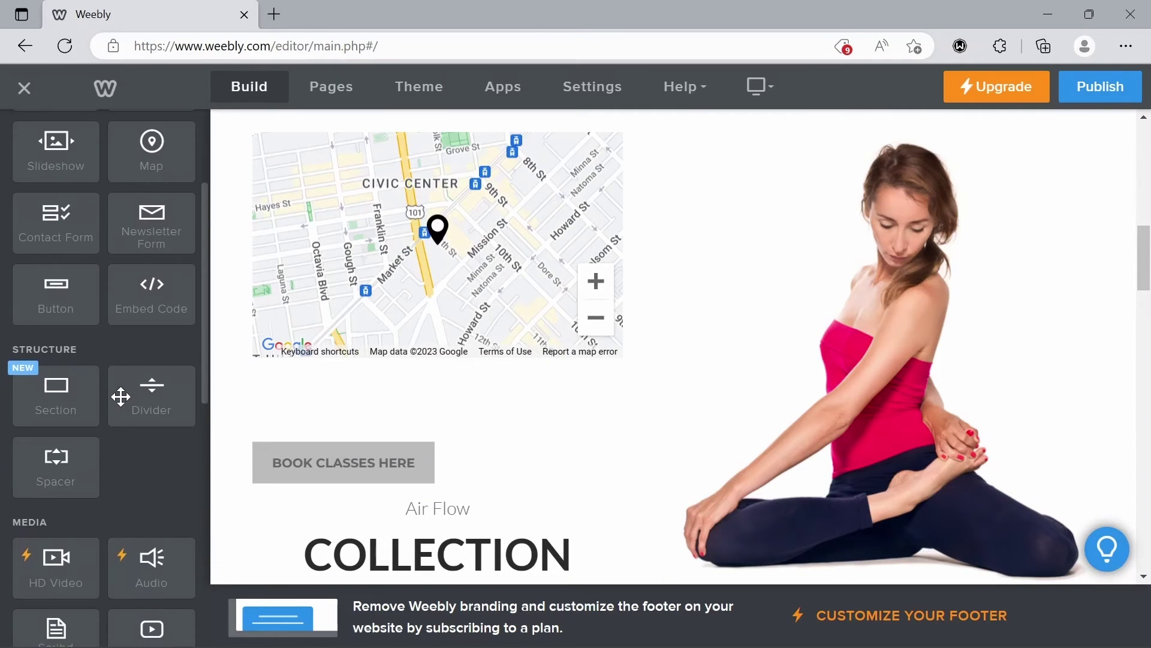
scroll(120, 397, "down", 8)
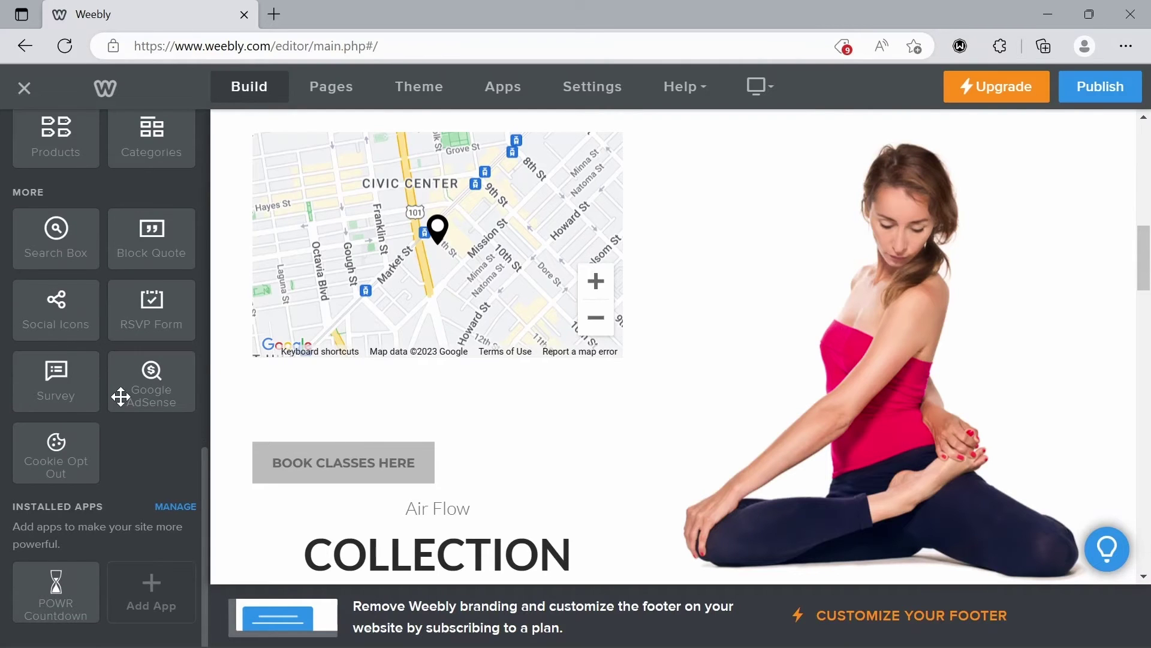
scroll(120, 397, "up", 13)
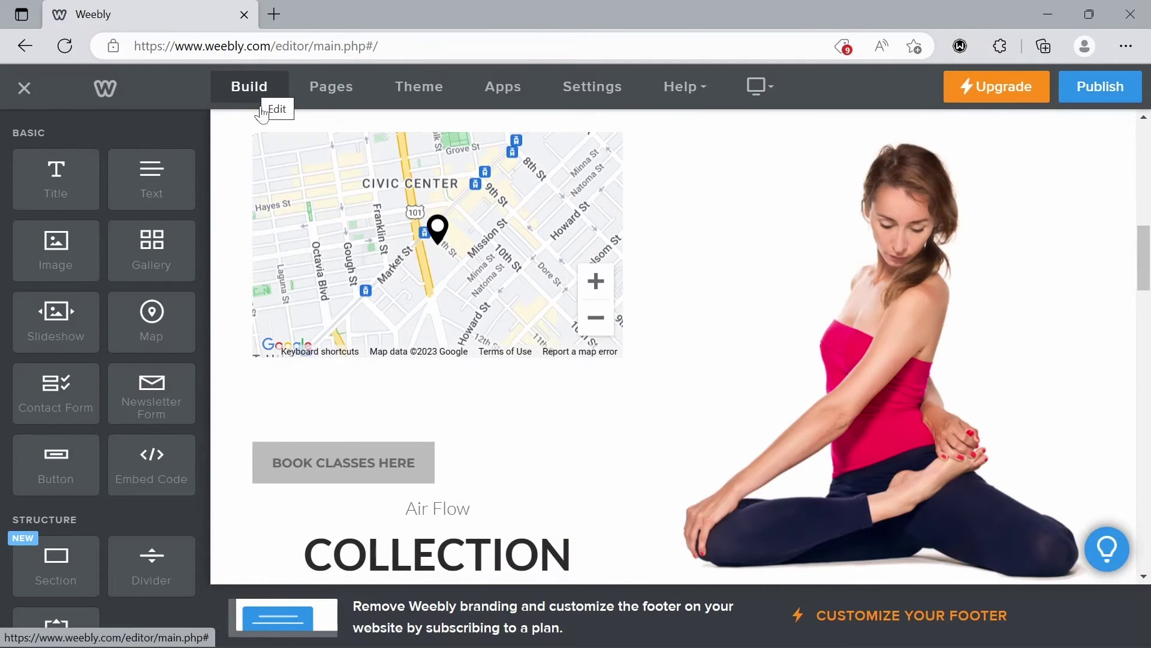
- Open the Shop page's settings from the Pages list to rename it Class Prices
left_click(332, 90)
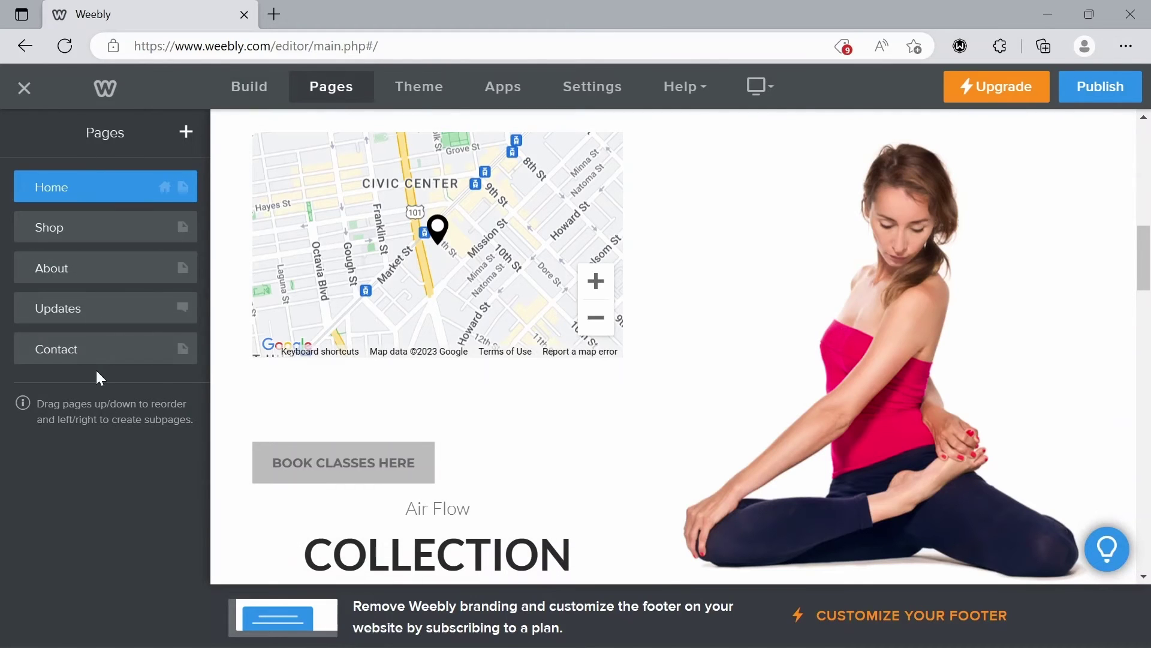
left_click(100, 240)
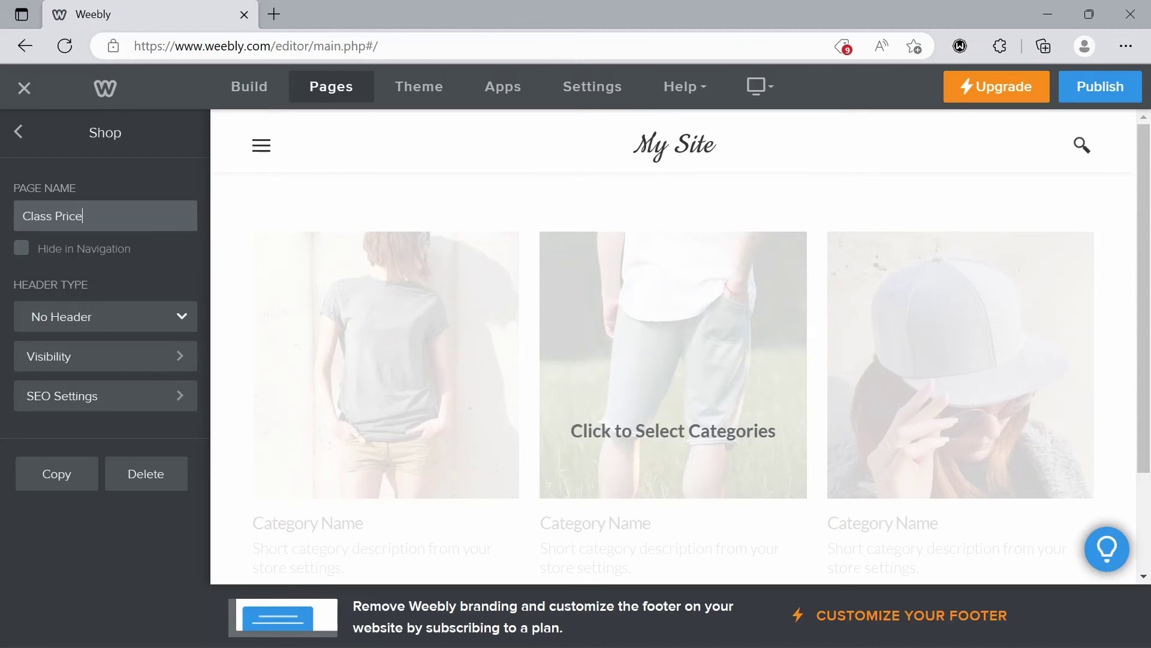
- Confirm the Class Prices page name, review its SEO settings, and return to the Pages list
left_click(202, 203)
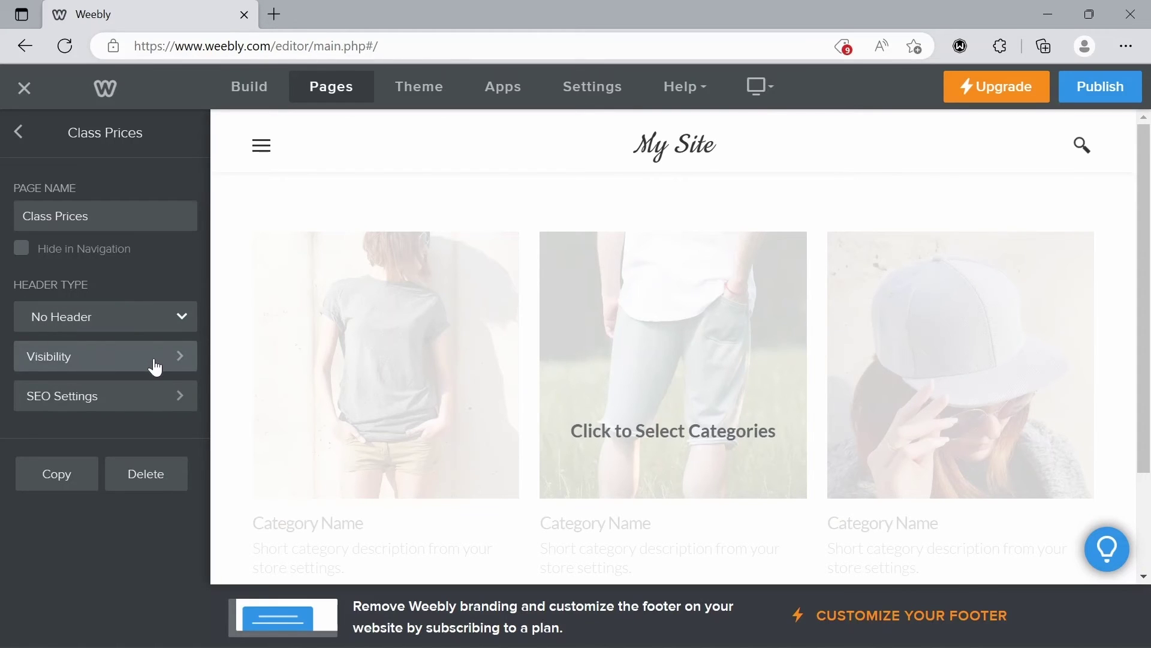
left_click(173, 406)
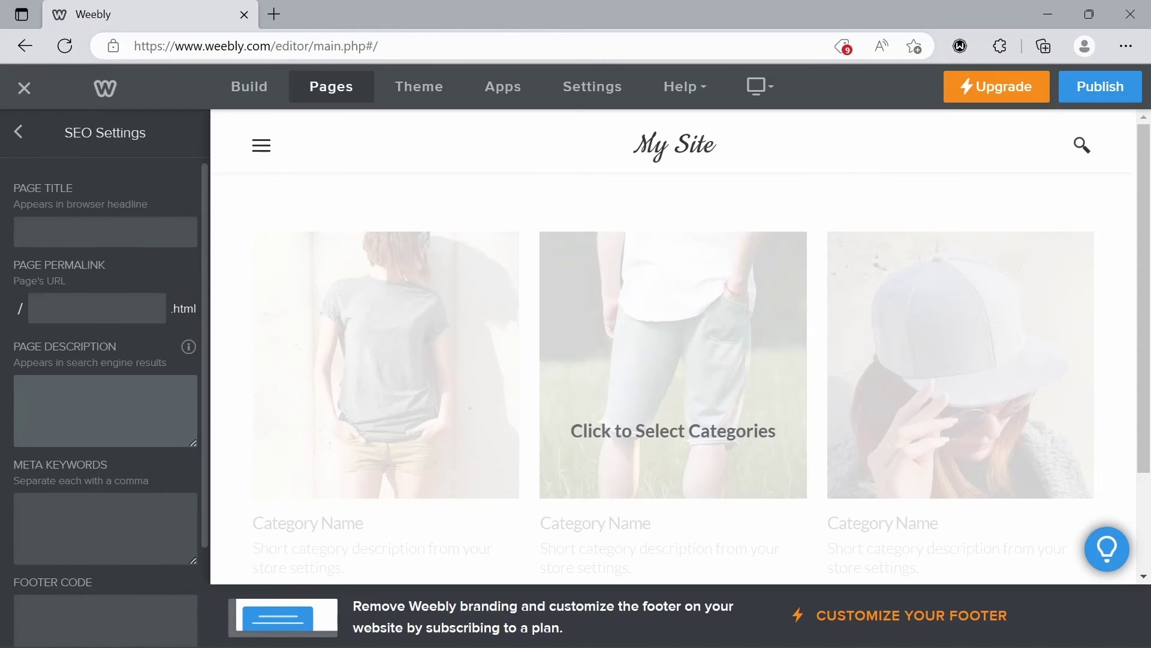
scroll(172, 409, "down", 3)
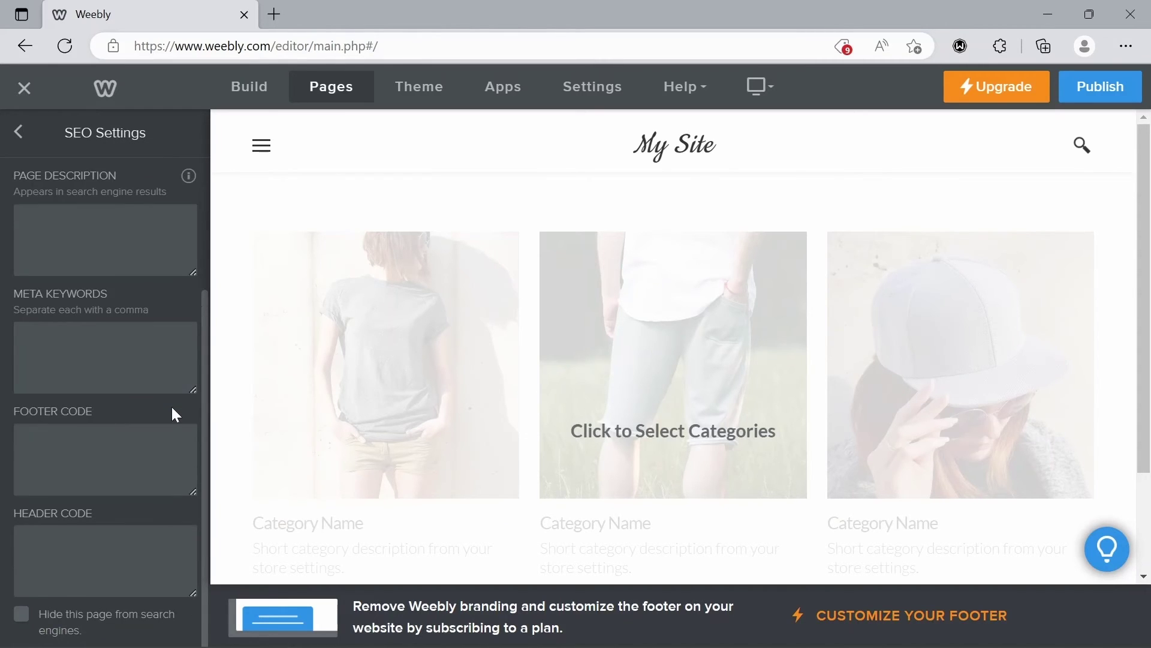
scroll(170, 404, "up", 3)
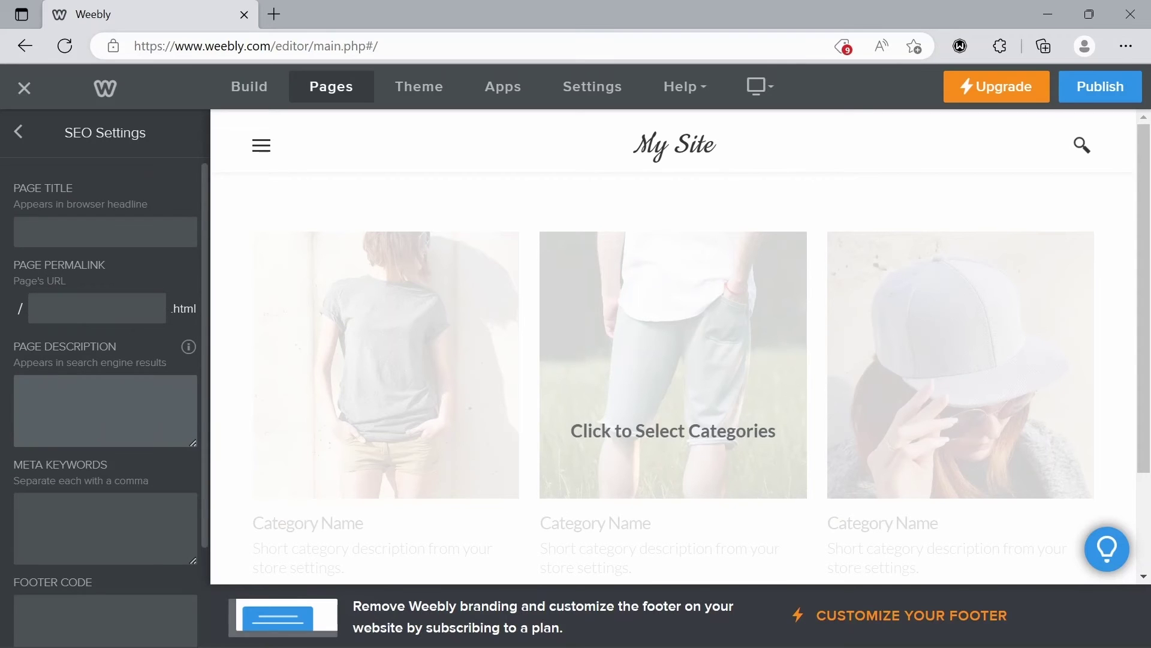
left_click(20, 134)
left_click(20, 135)
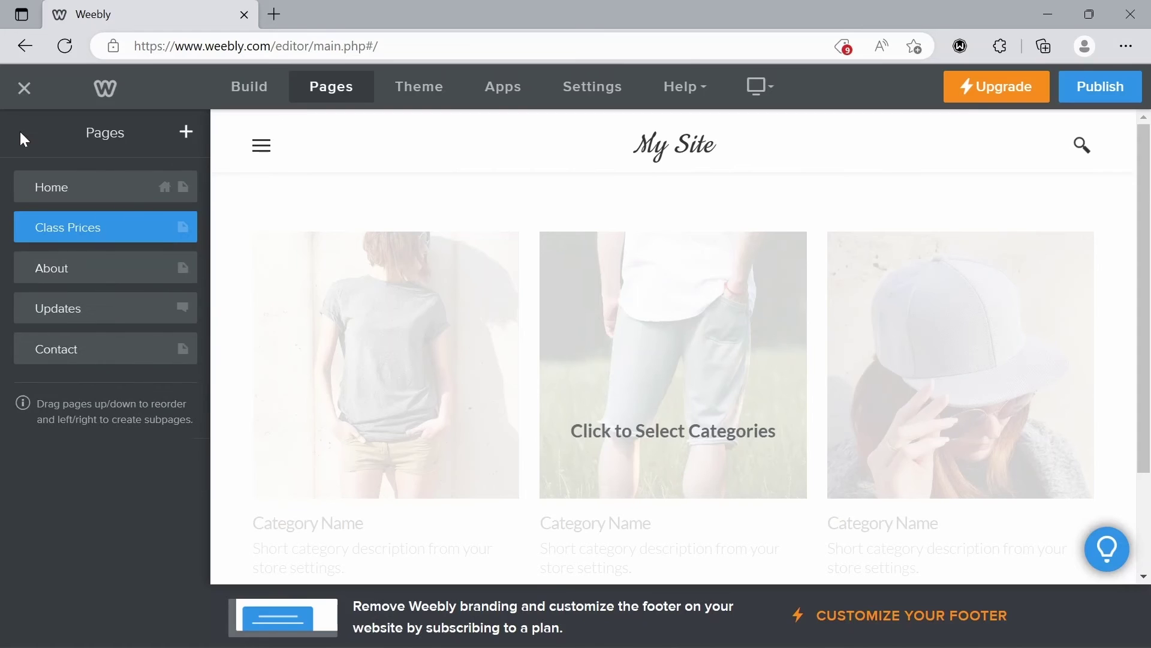
- Change the Site Title font from Cookie to Amaranth in the theme's font settings
left_click(398, 104)
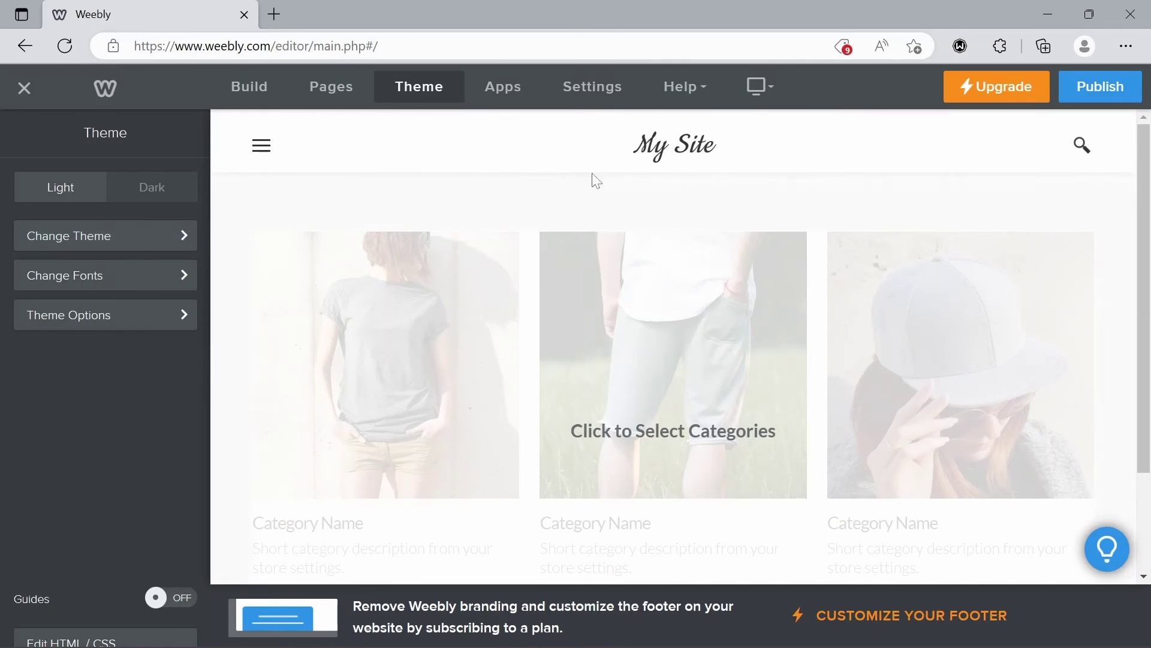
mouse_move(674, 147)
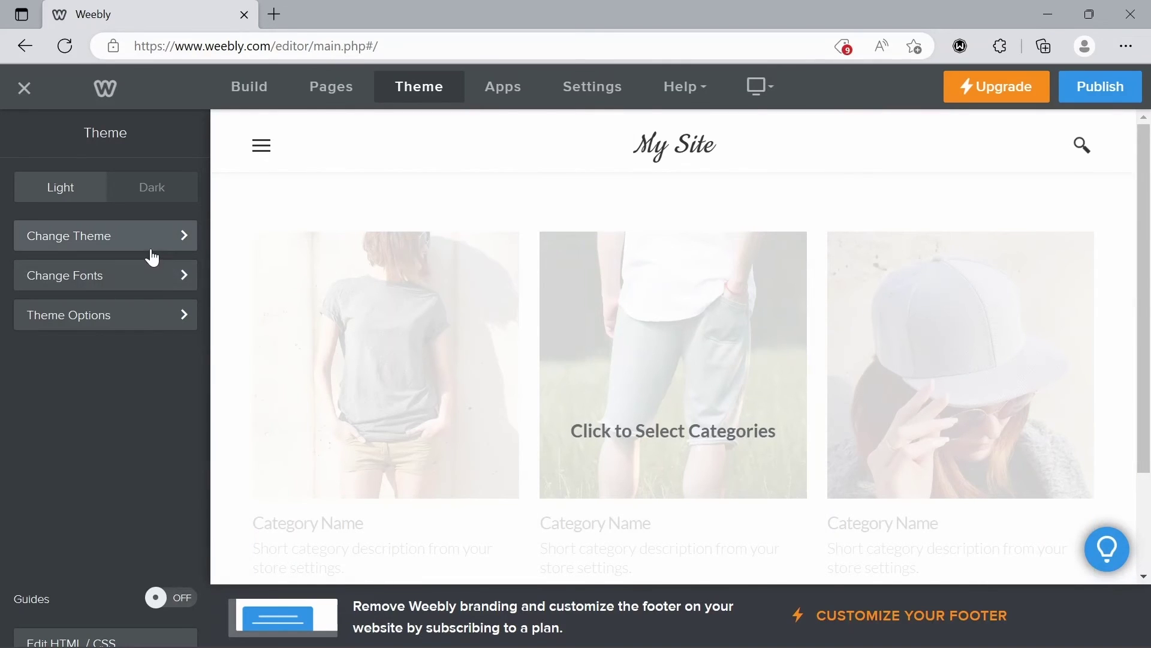
left_click(115, 283)
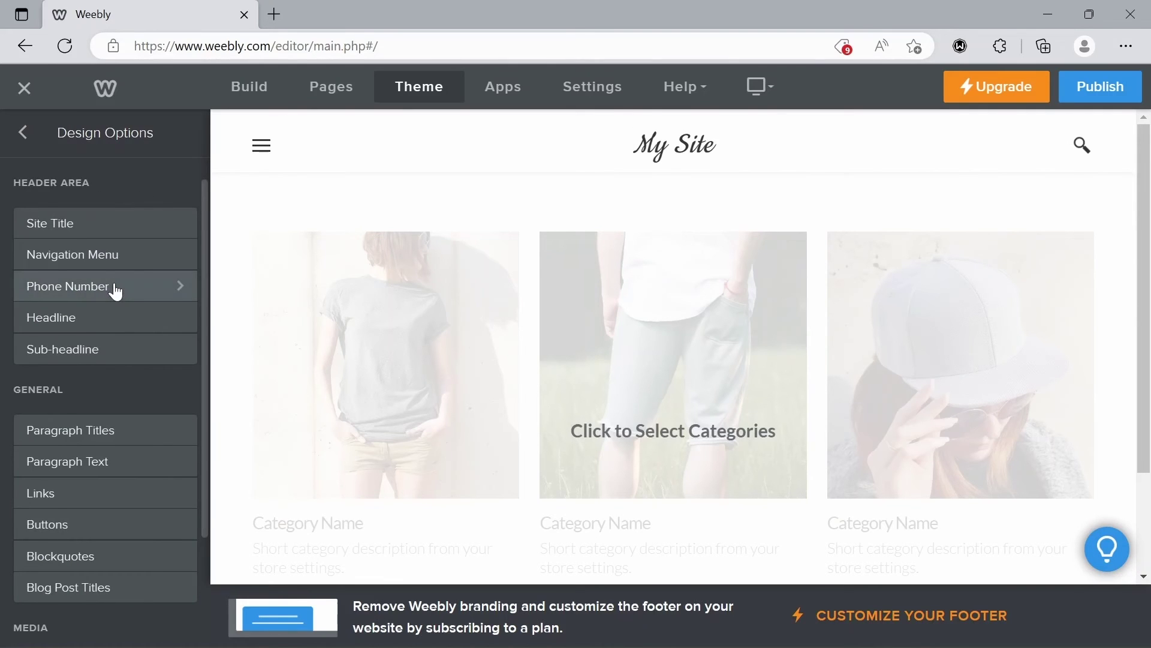
left_click(118, 237)
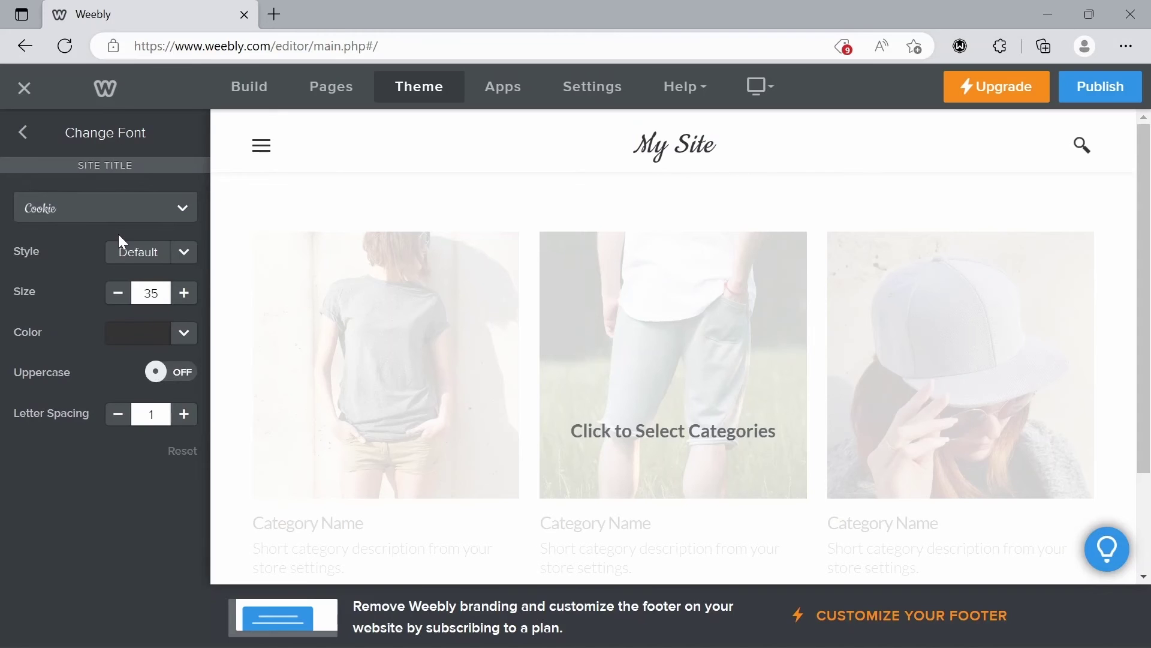
left_click(107, 214)
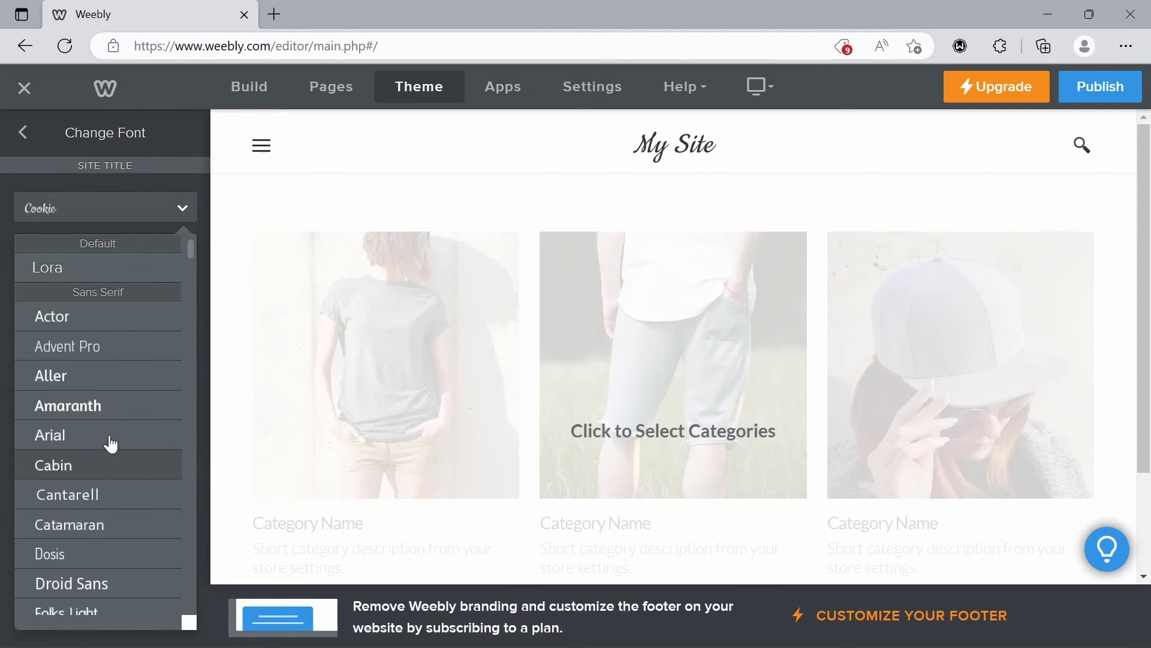
left_click(110, 412)
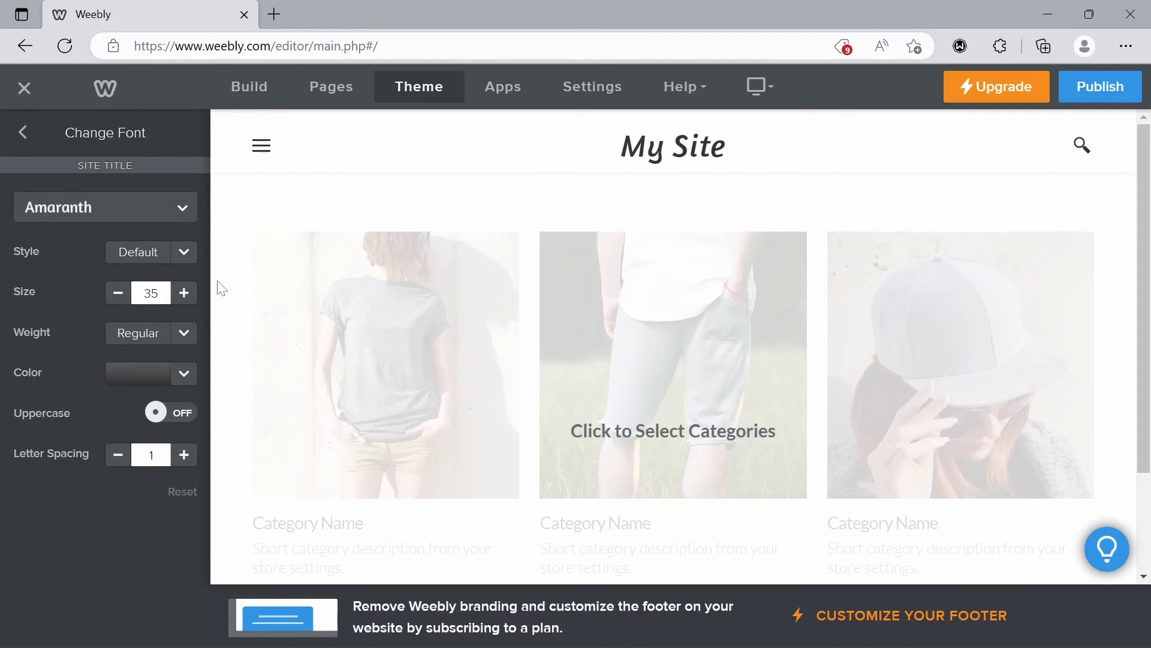
left_click(23, 139)
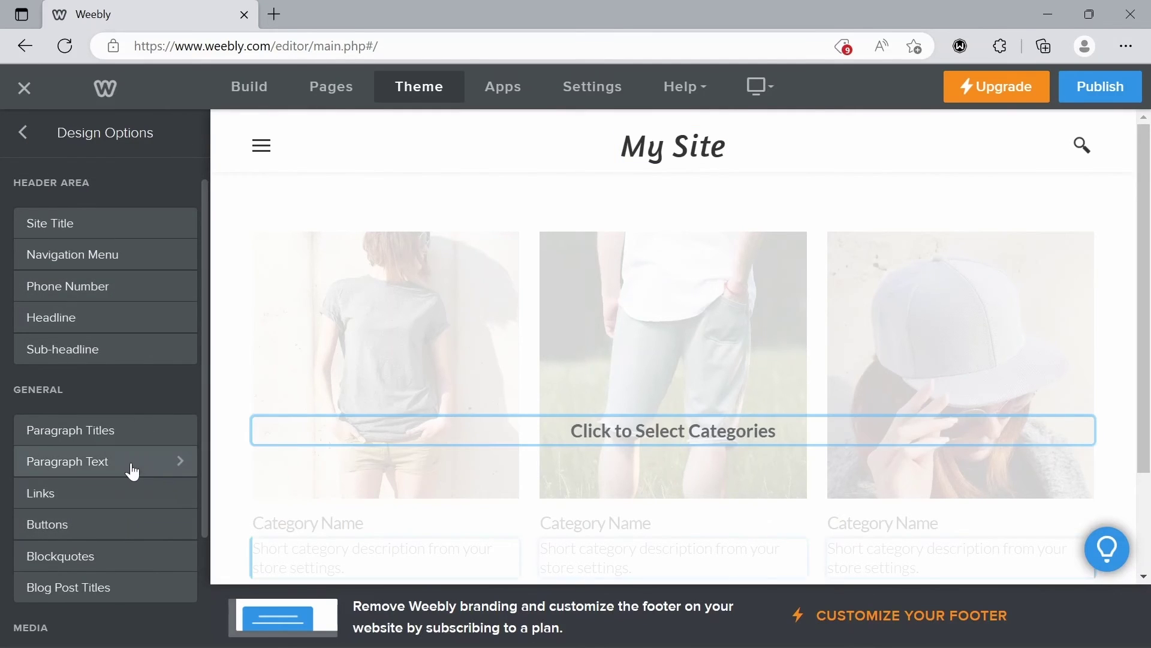
- Keep Lato as the paragraph font and increase its size to 29
left_click(132, 472)
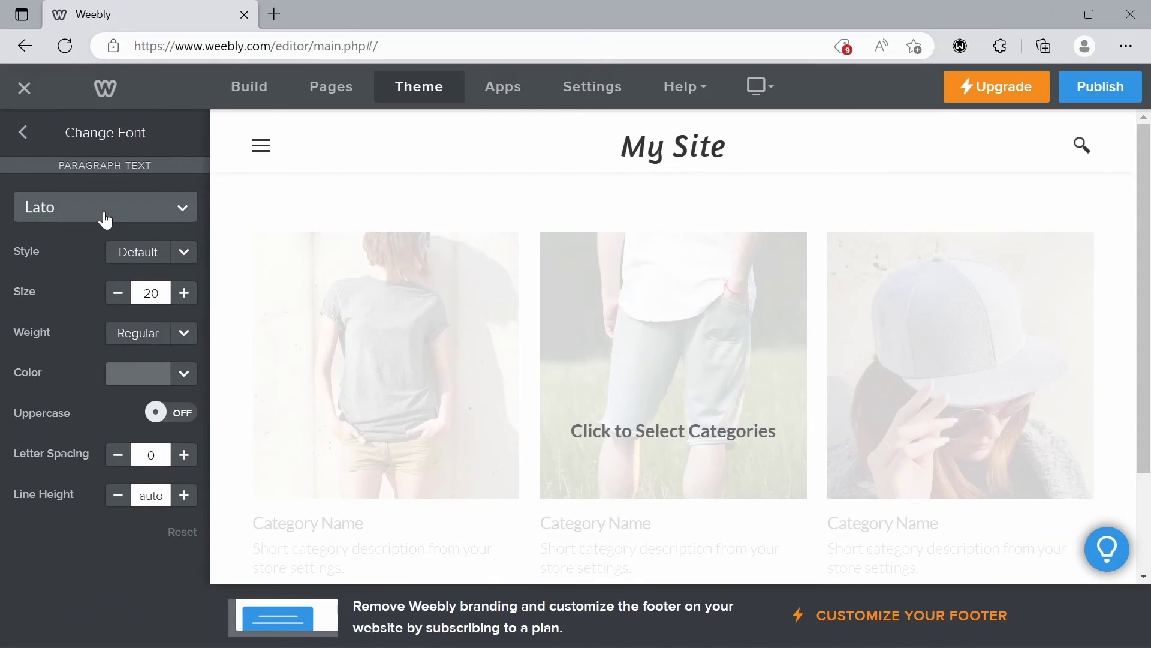
left_click(105, 216)
left_click(9, 230)
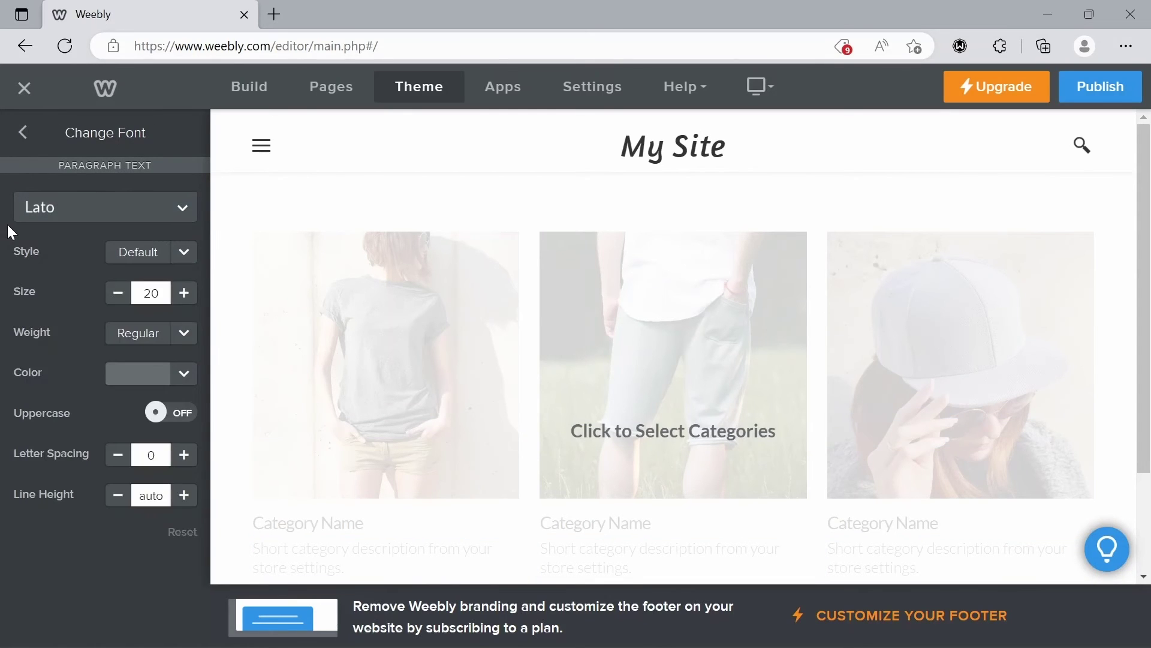
left_click(184, 293)
left_click(185, 293)
left_click(184, 292)
left_click(184, 293)
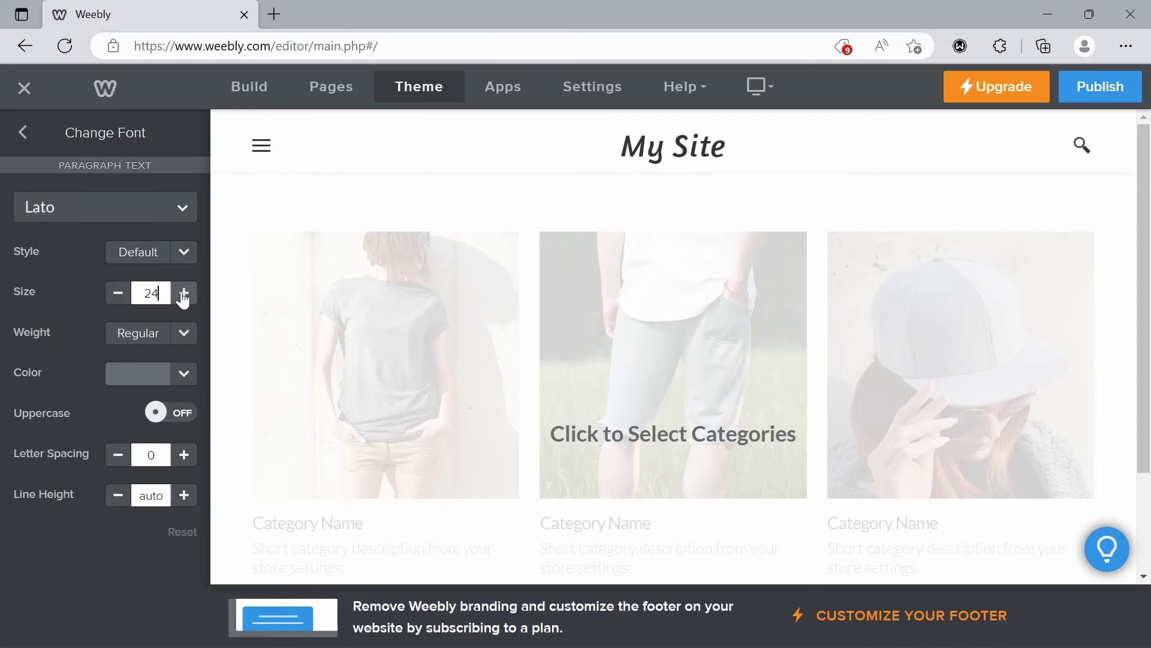
left_click(184, 293)
left_click(184, 293)
left_click(185, 293)
left_click(185, 293)
left_click(184, 293)
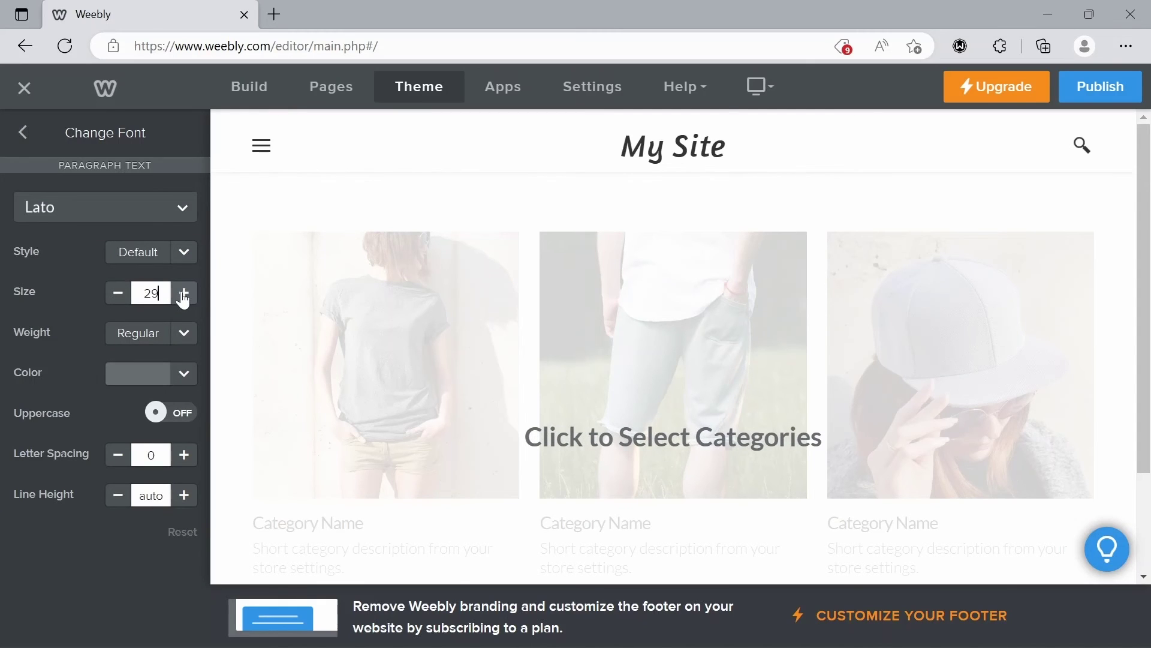
- Colour the paragraph text bright red (#f91f1f)
left_click(186, 375)
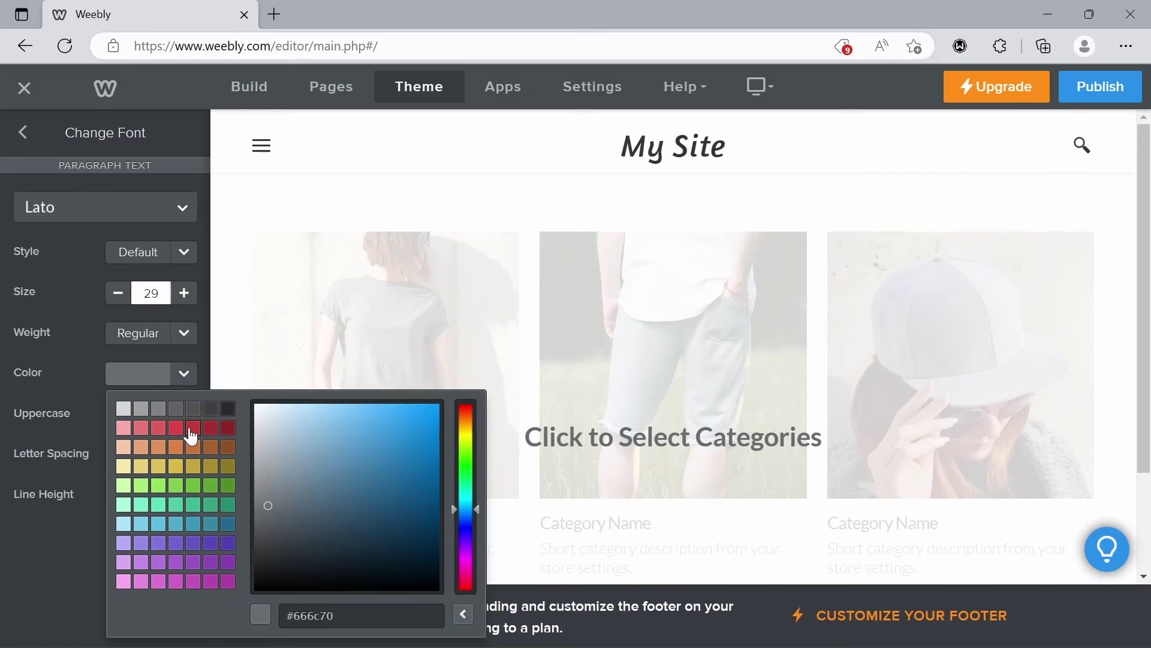
left_click(193, 428)
left_click(429, 528)
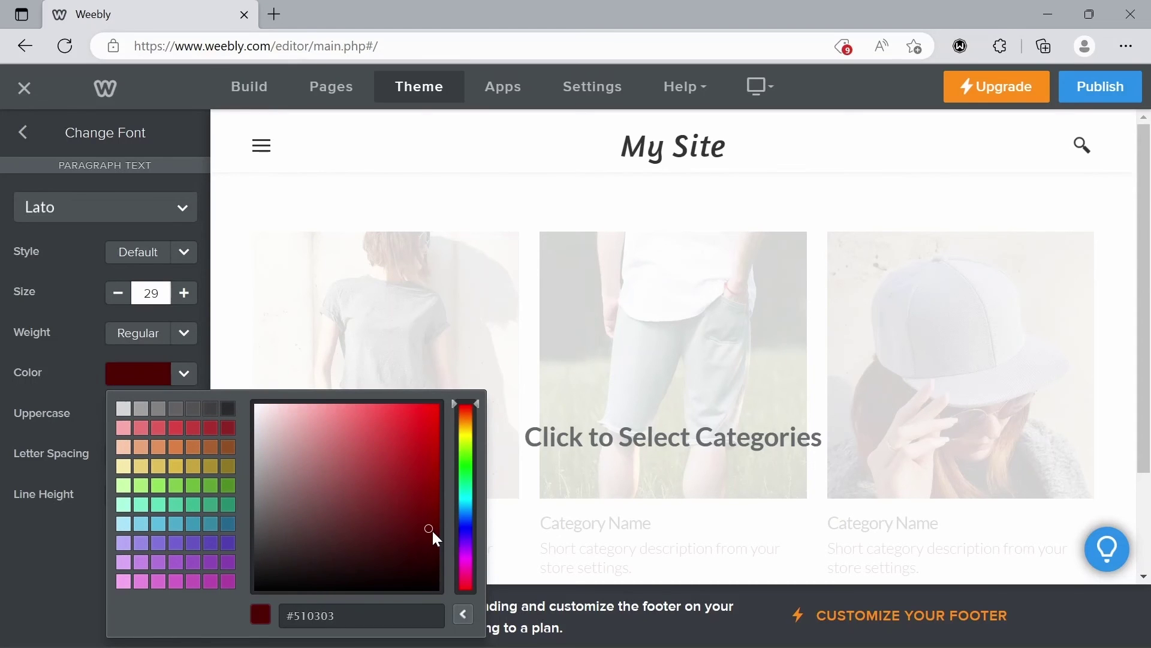
left_click(389, 430)
left_click(414, 405)
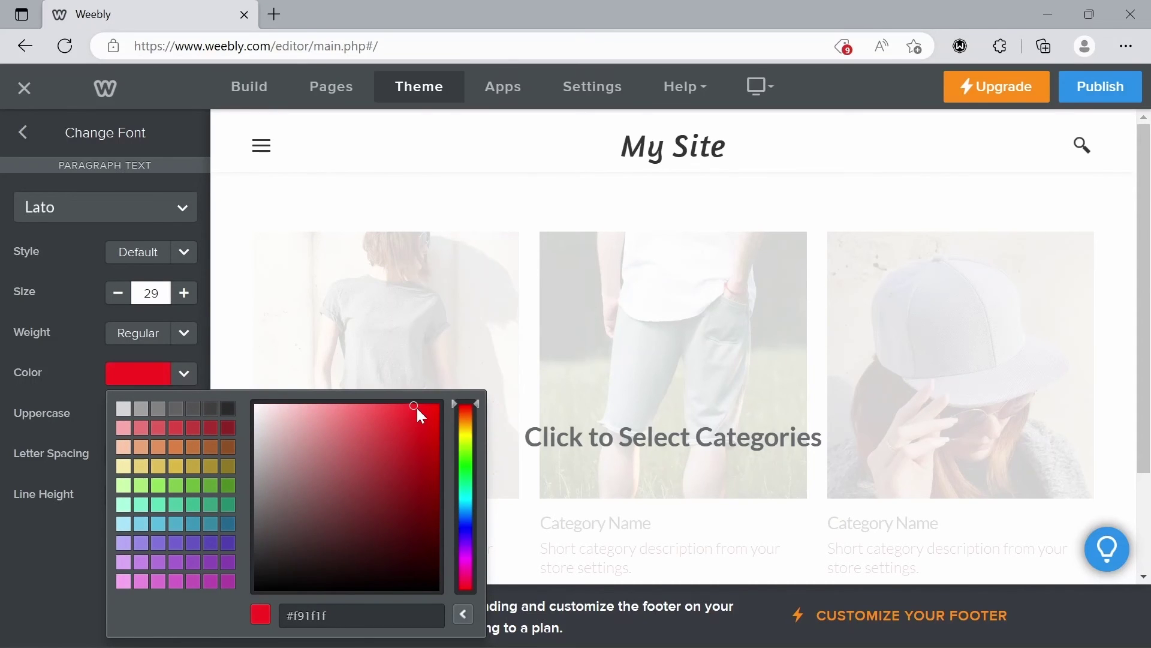
left_click(211, 341)
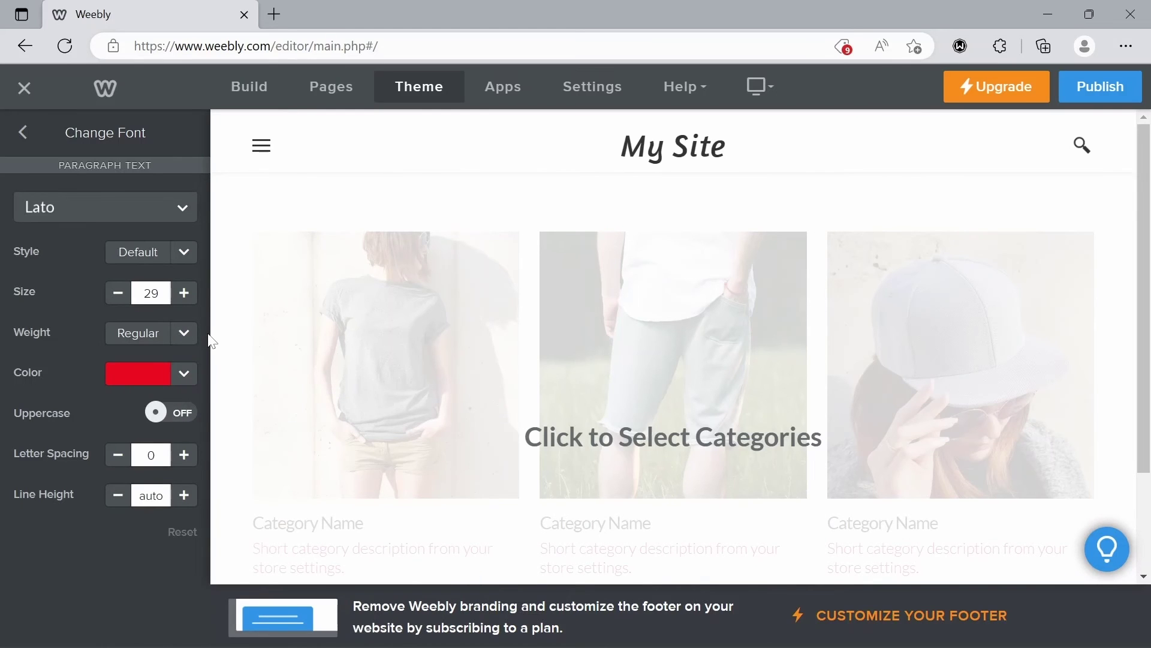
left_click(27, 133)
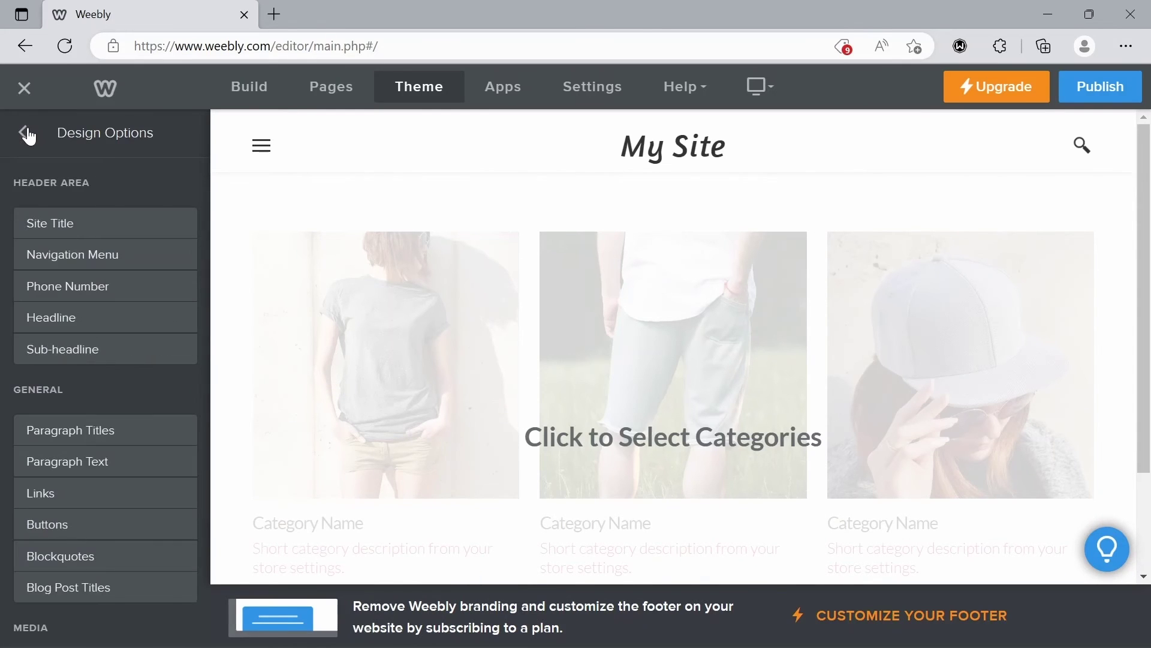
left_click(497, 105)
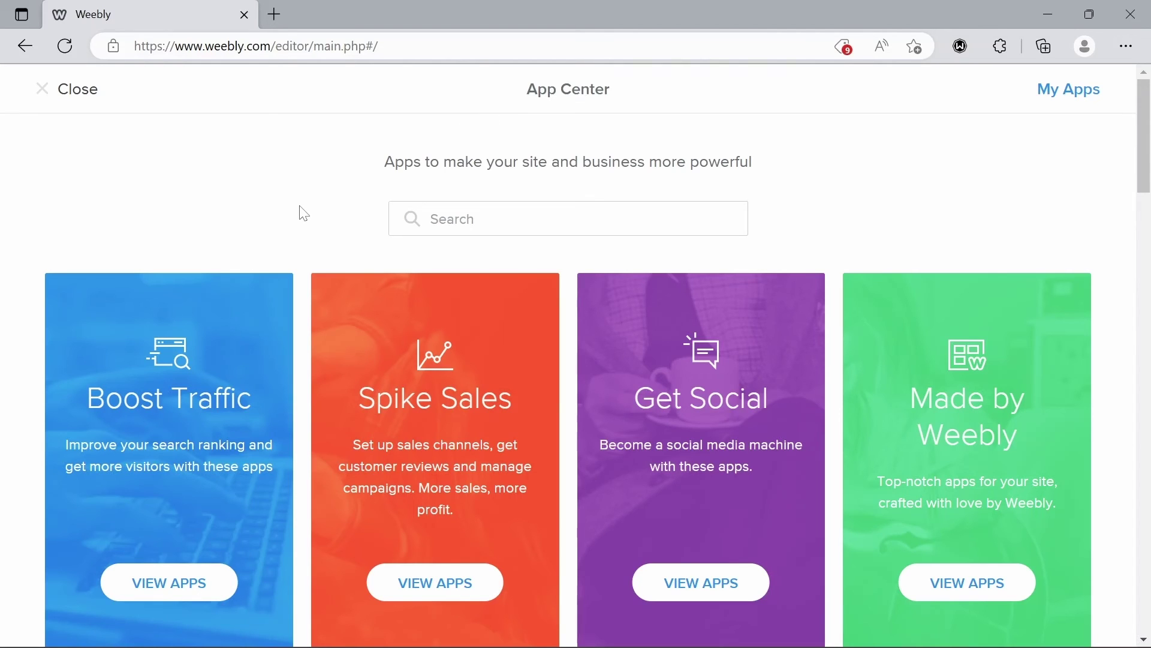
scroll(304, 213, "down", 3)
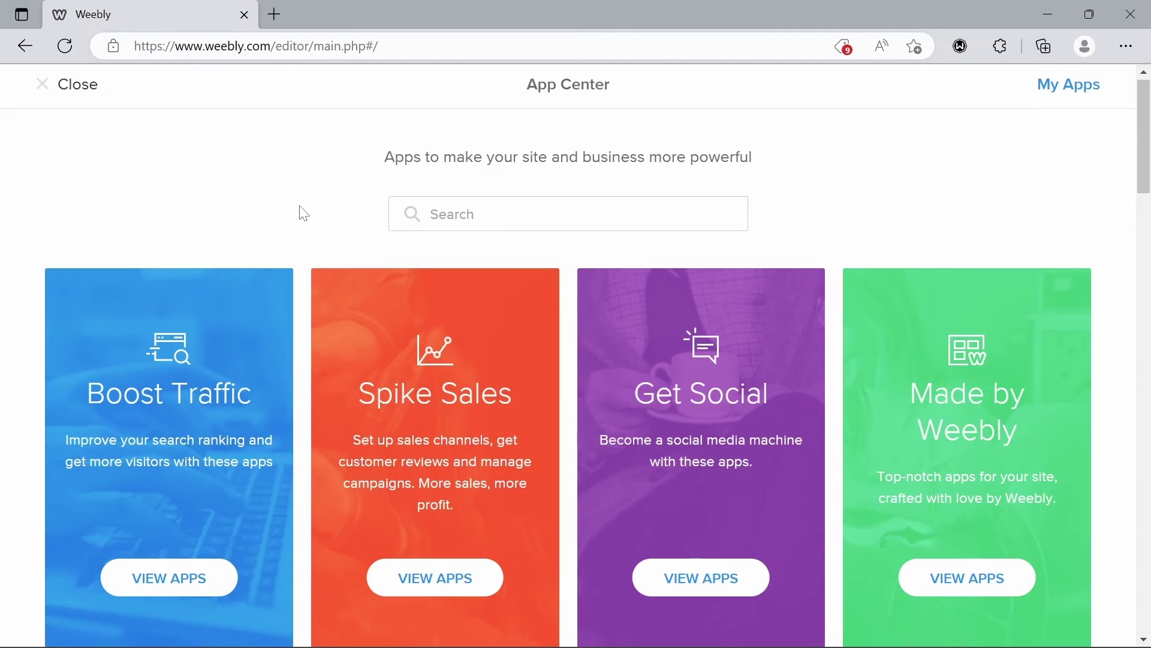
scroll(304, 213, "down", 3)
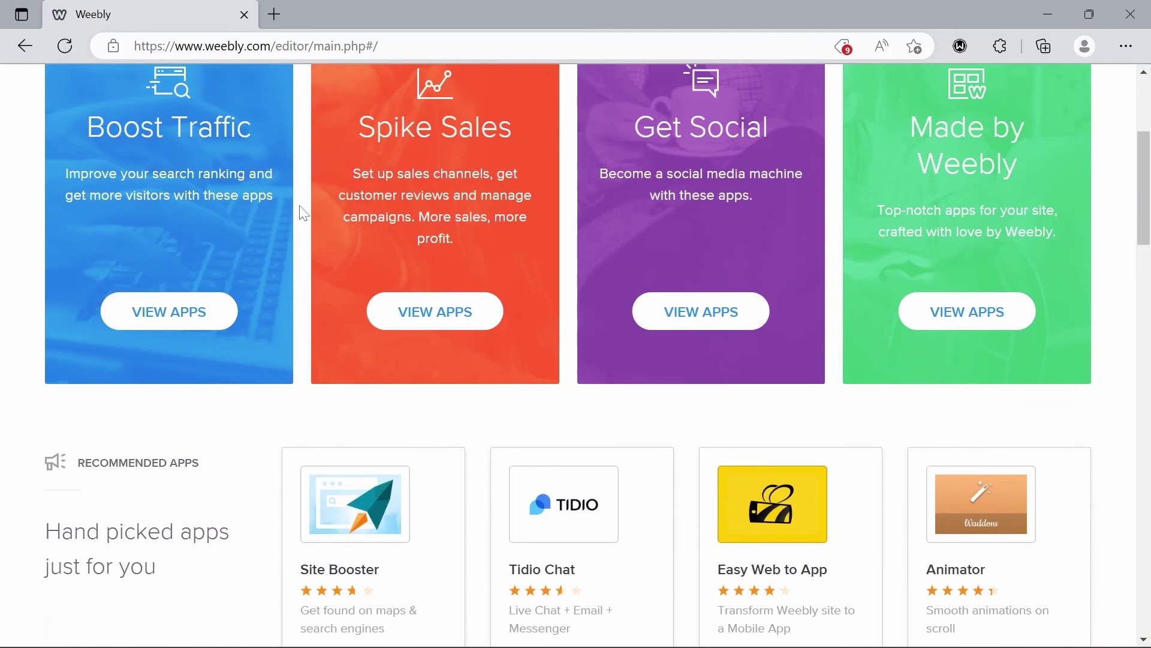
scroll(304, 213, "down", 7)
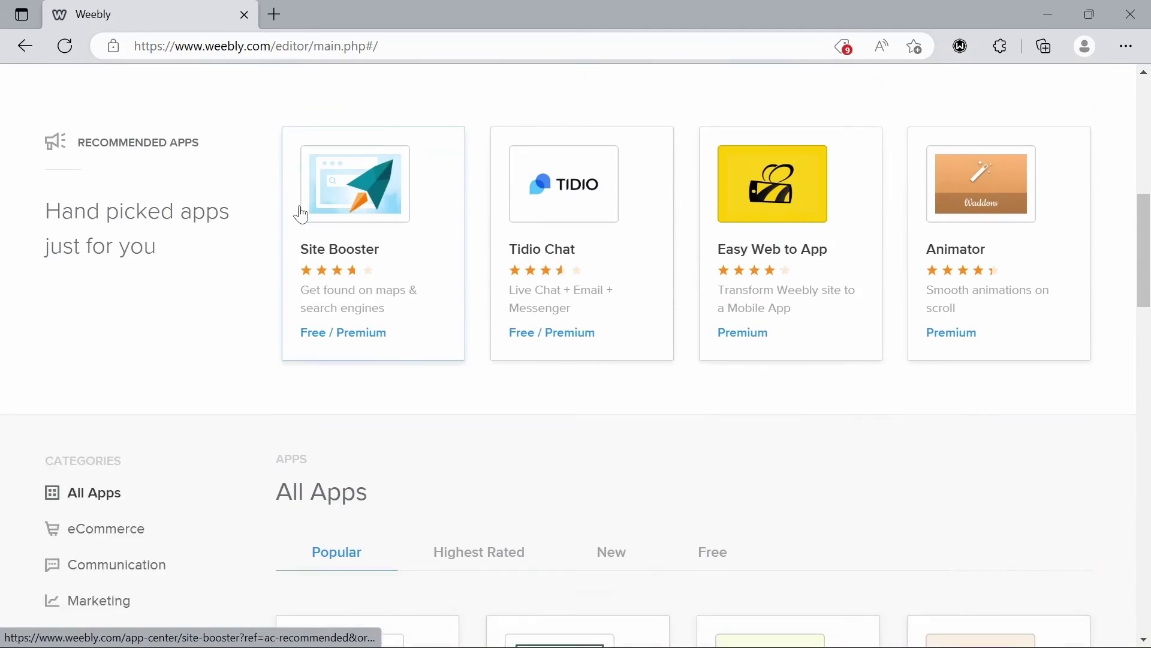
scroll(304, 214, "up", 11)
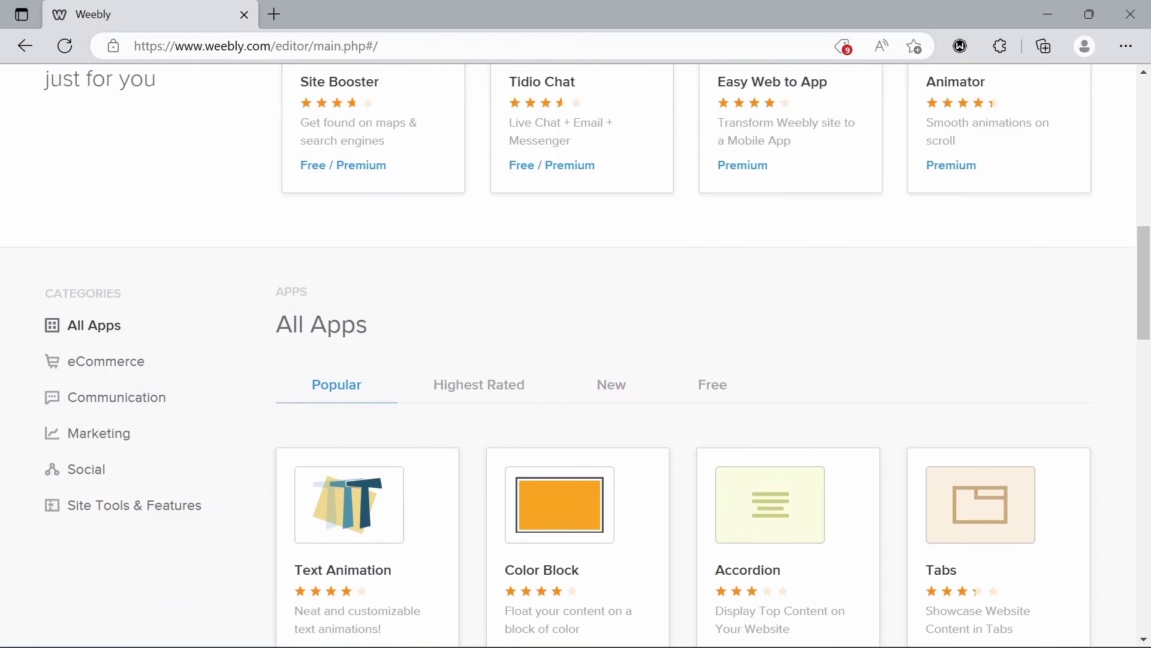
scroll(304, 213, "up", 1)
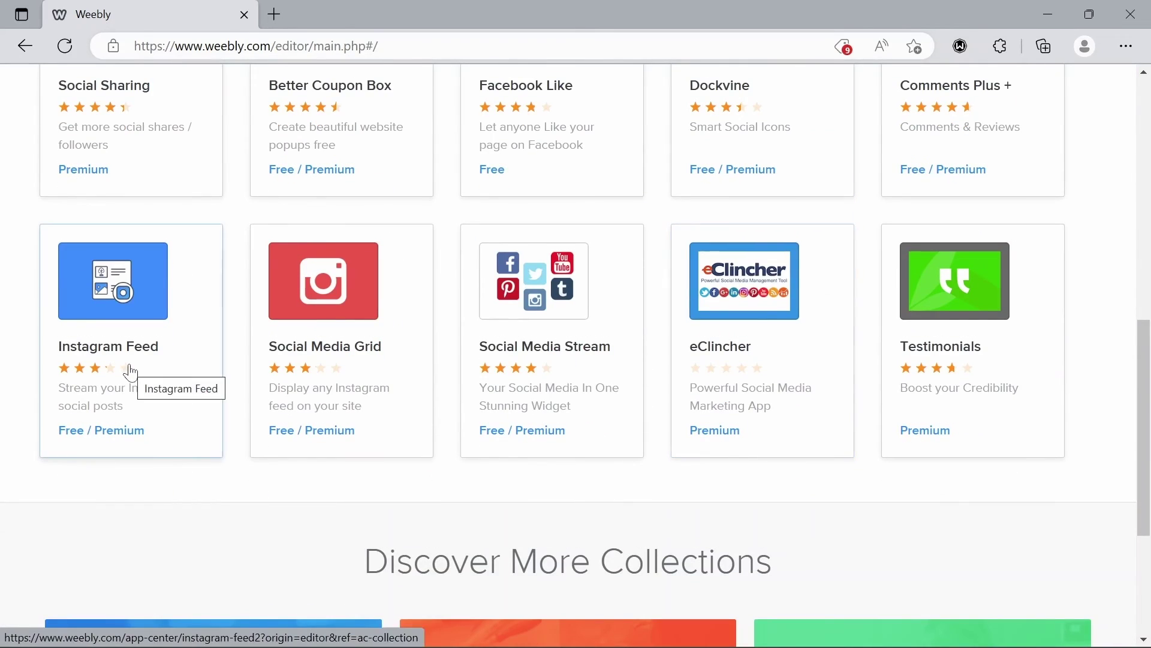
scroll(130, 373, "up", 1)
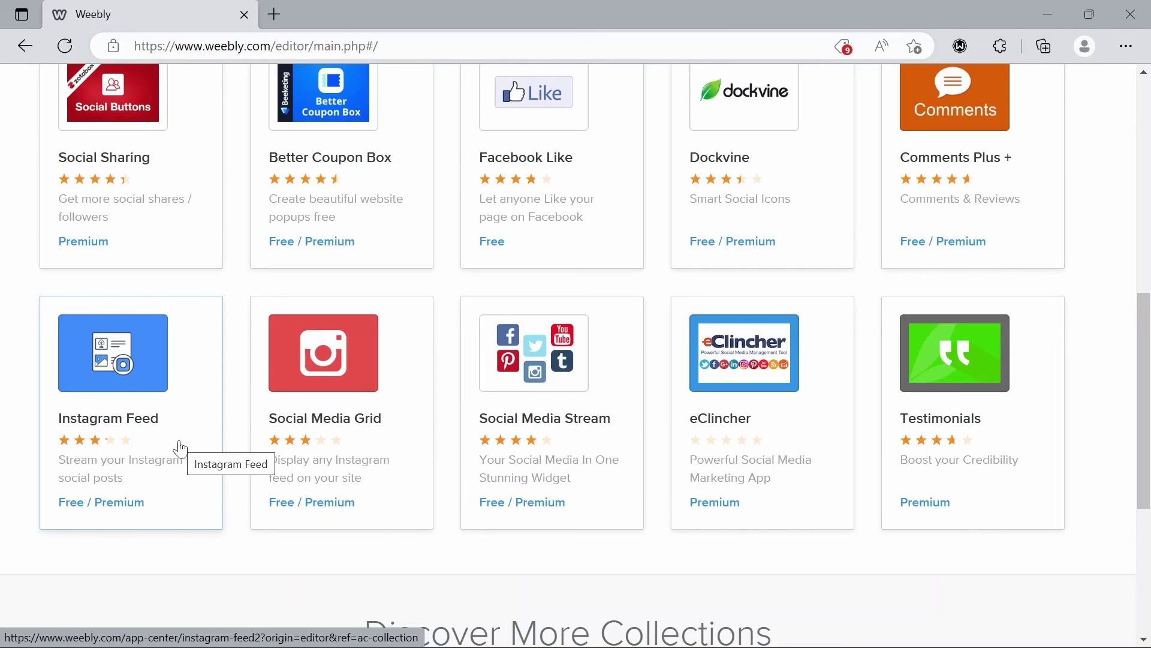
scroll(181, 448, "up", 8)
scroll(180, 445, "up", 2)
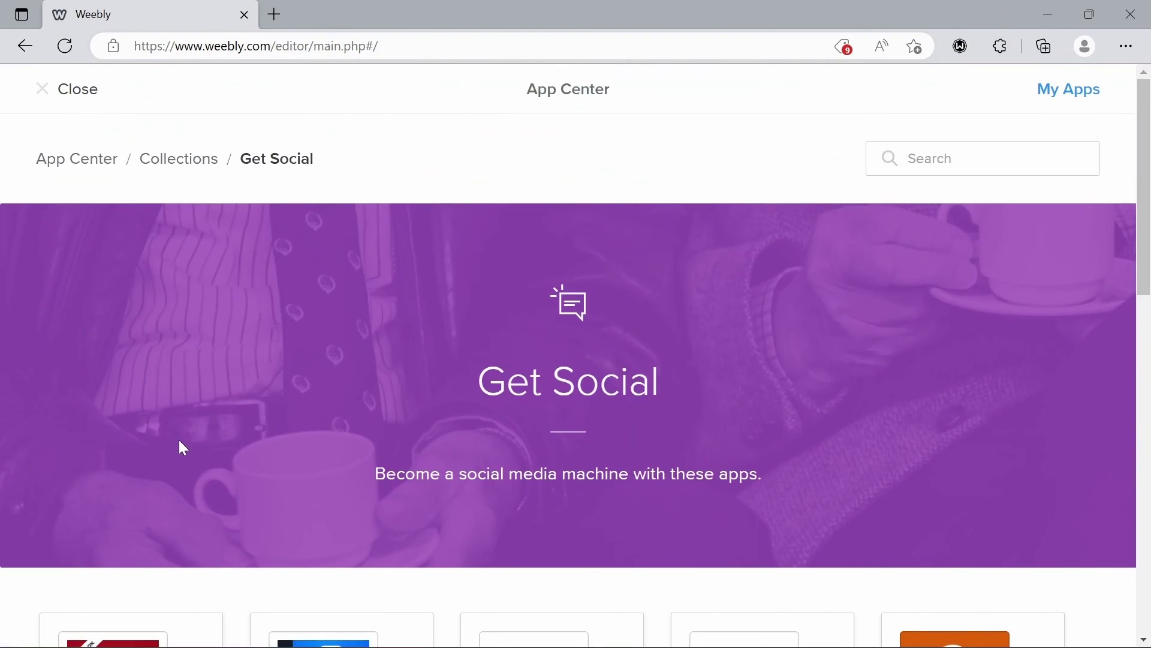
left_click(68, 90)
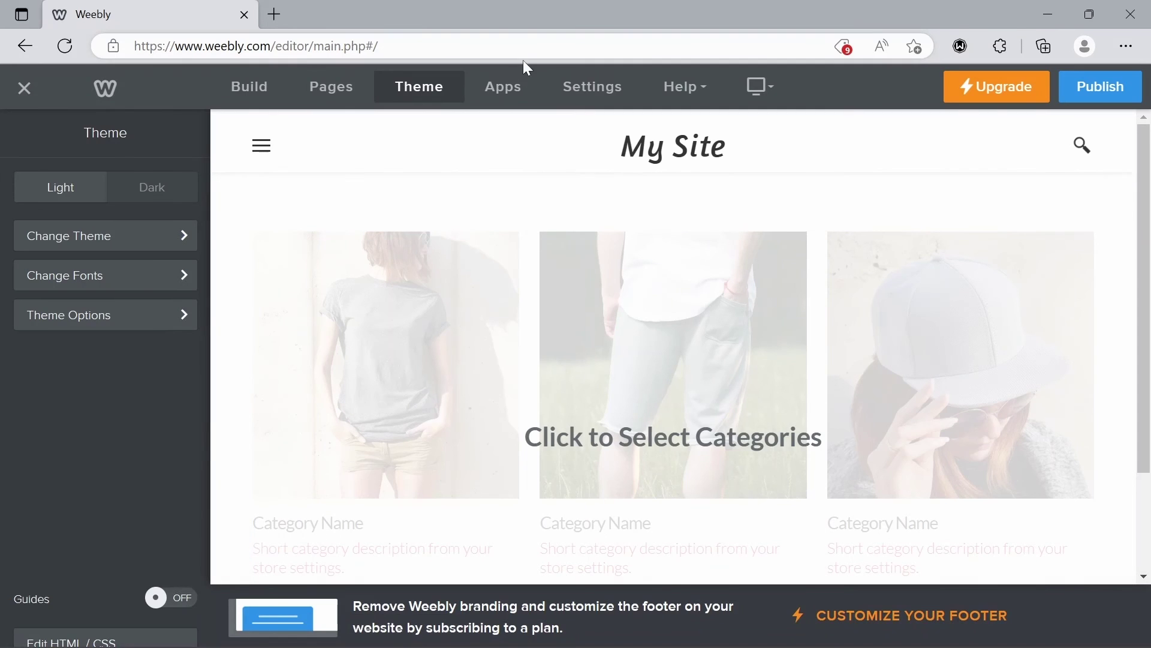
left_click(594, 93)
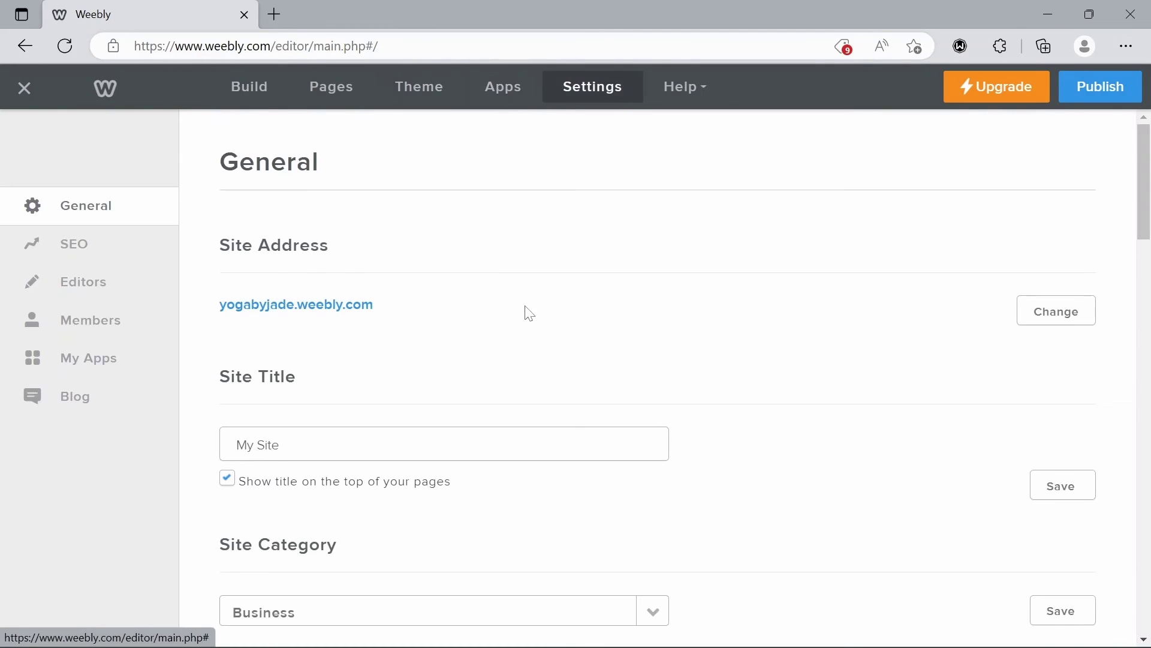
scroll(527, 311, "down", 5)
scroll(527, 311, "down", 10)
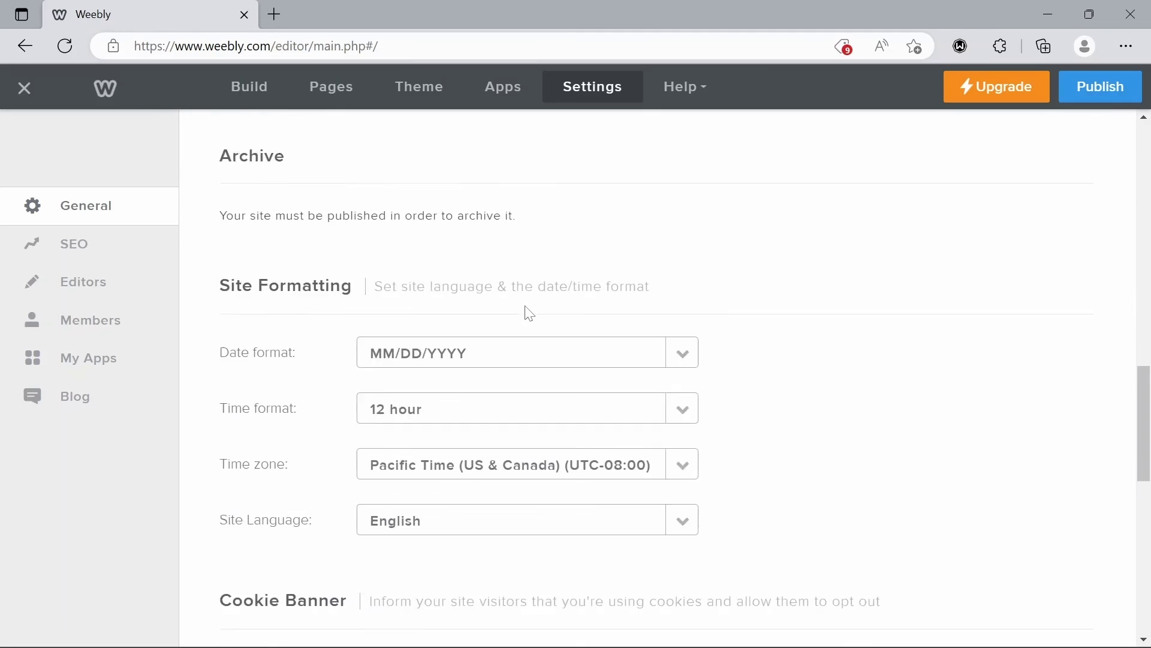
left_click(132, 246)
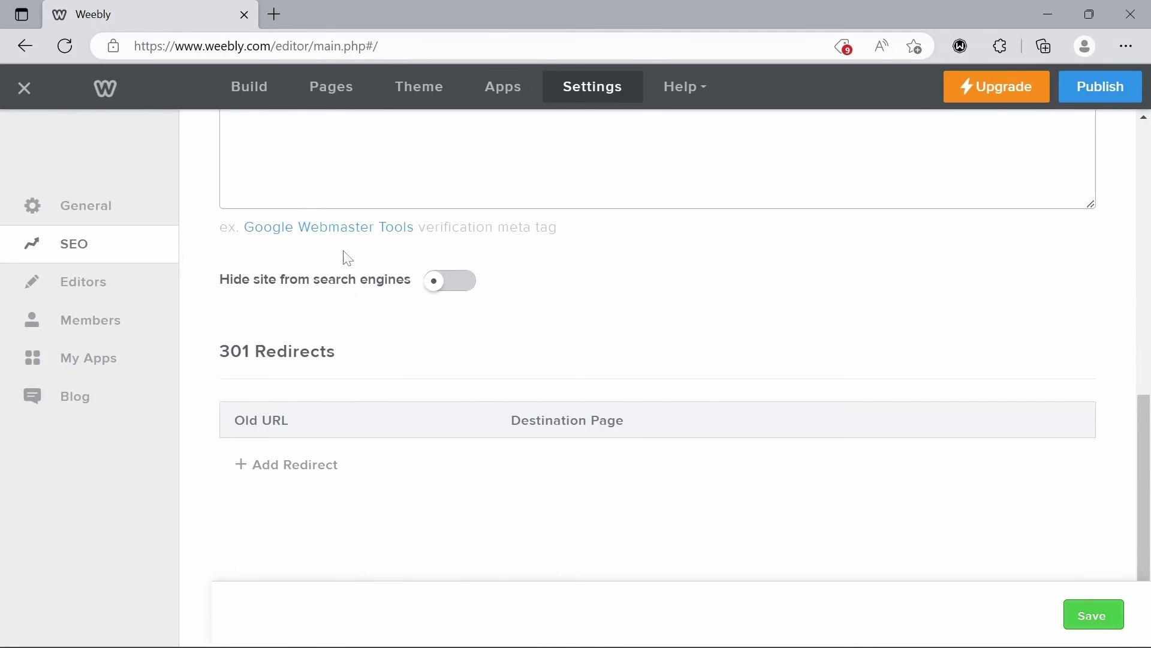
scroll(437, 268, "up", 5)
scroll(436, 264, "up", 4)
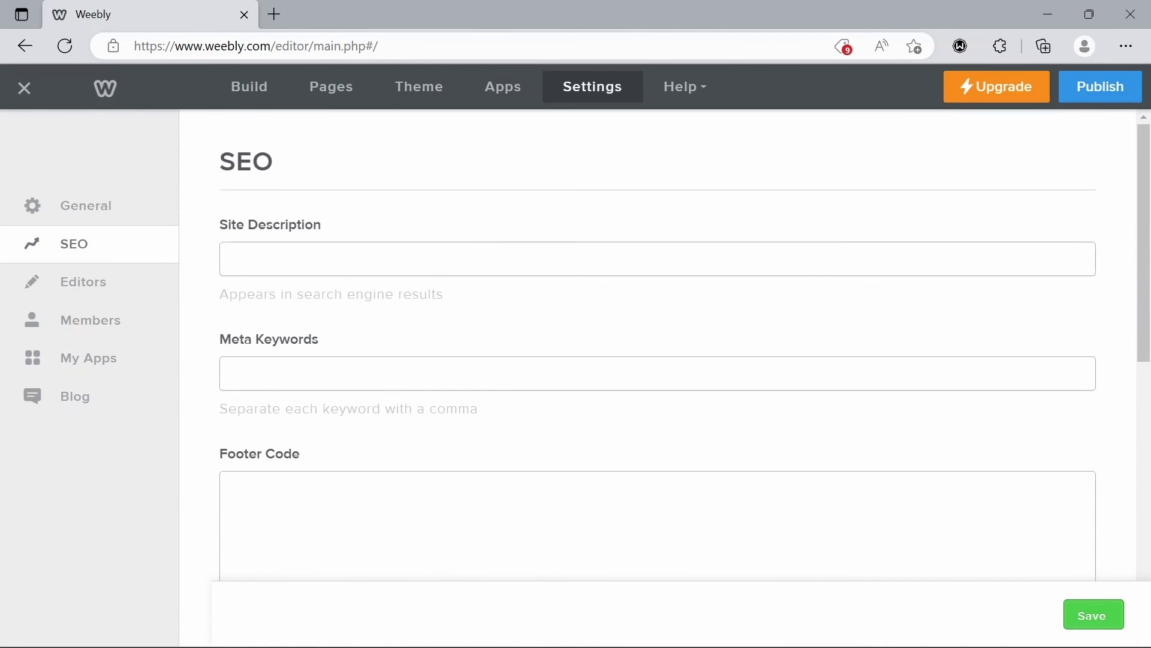
scroll(432, 262, "down", 3)
scroll(432, 262, "up", 3)
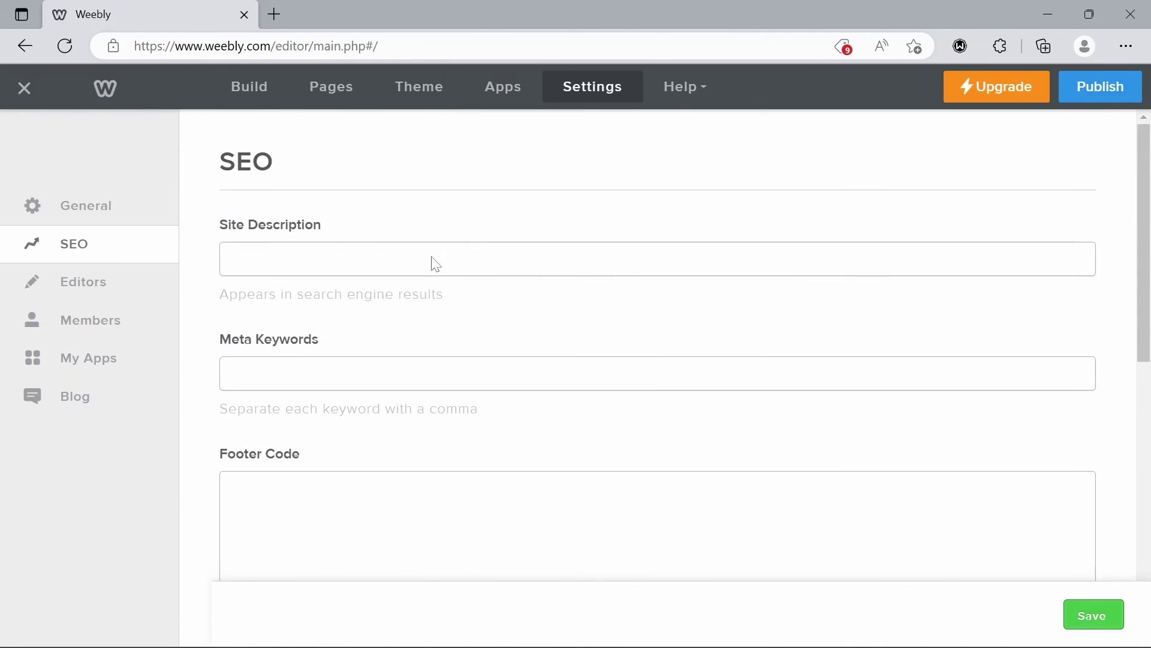
left_click(125, 360)
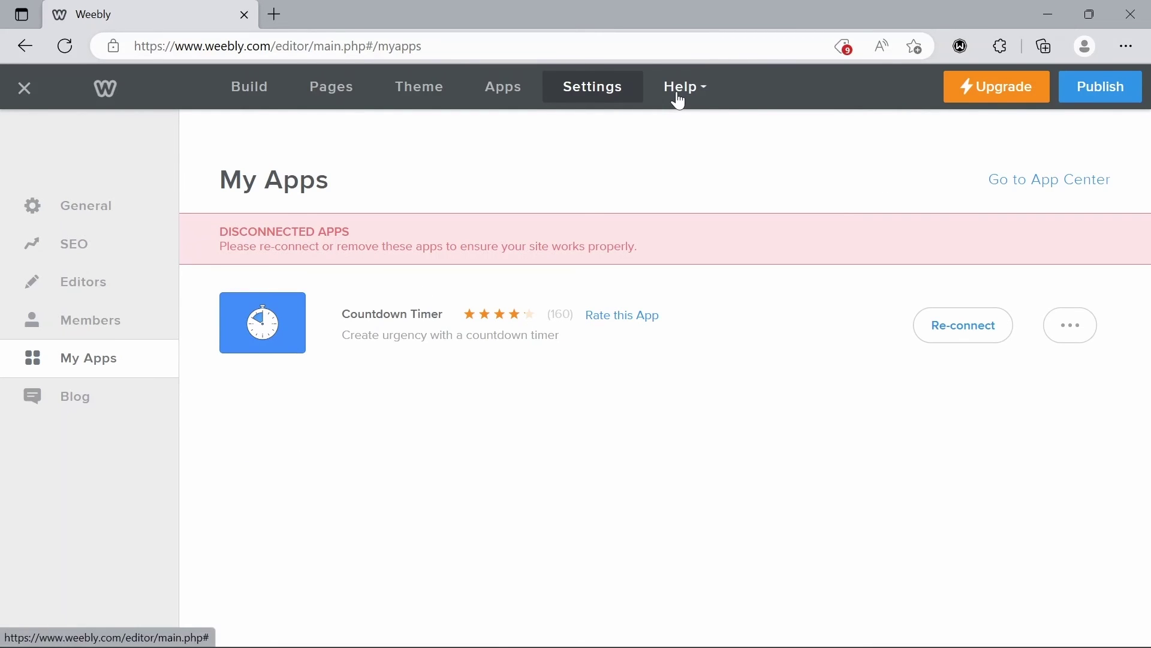
left_click(679, 99)
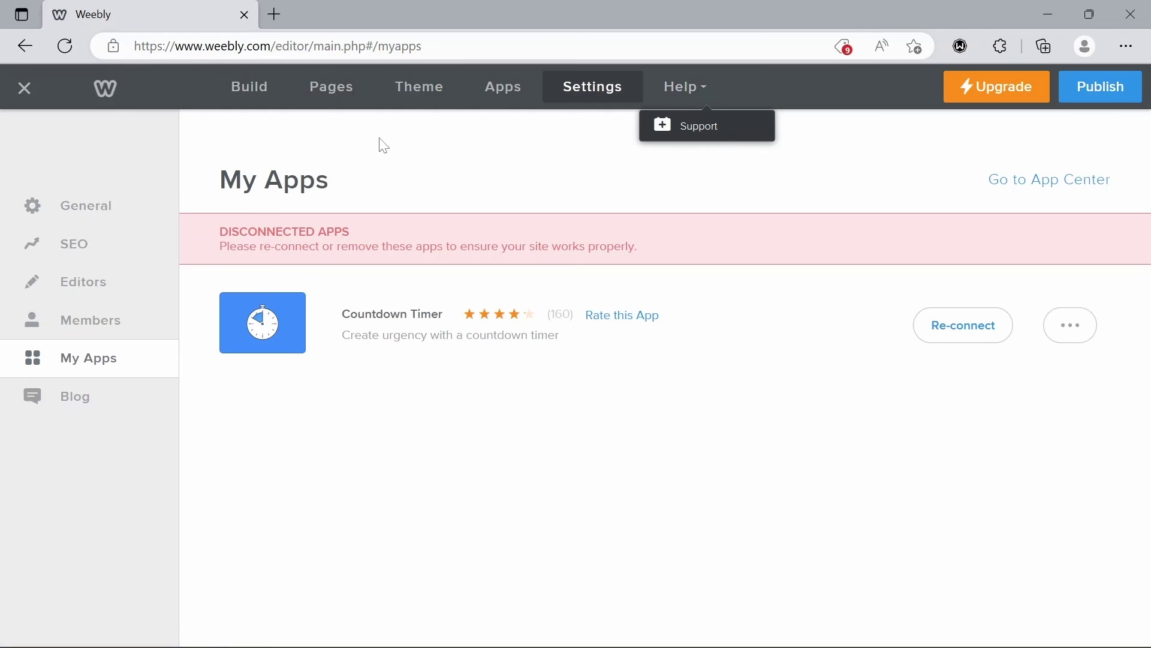
left_click(25, 88)
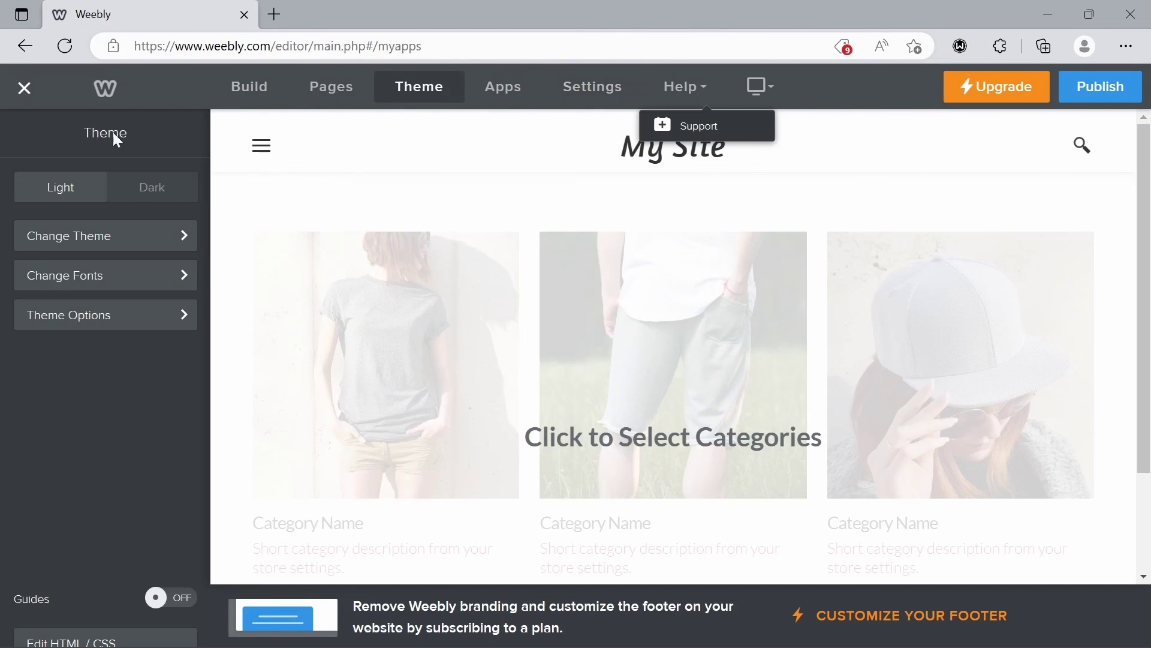
- Publish the site to yogabyjade.weebly.com and dismiss the Website Published confirmation
left_click(250, 89)
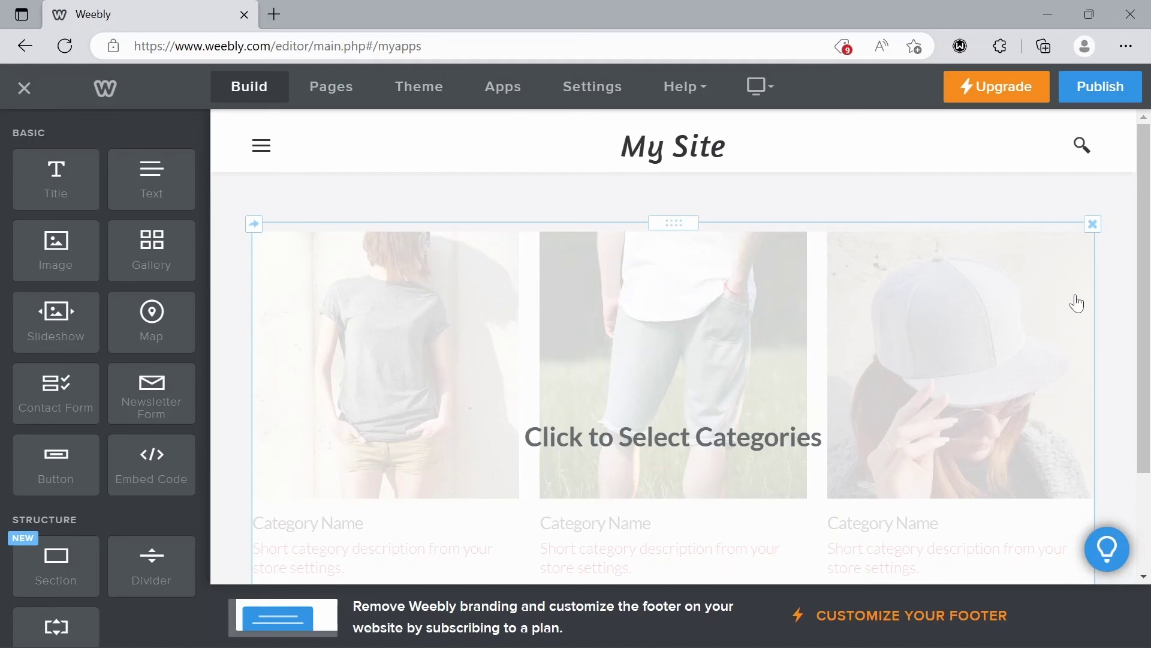
left_click(1109, 96)
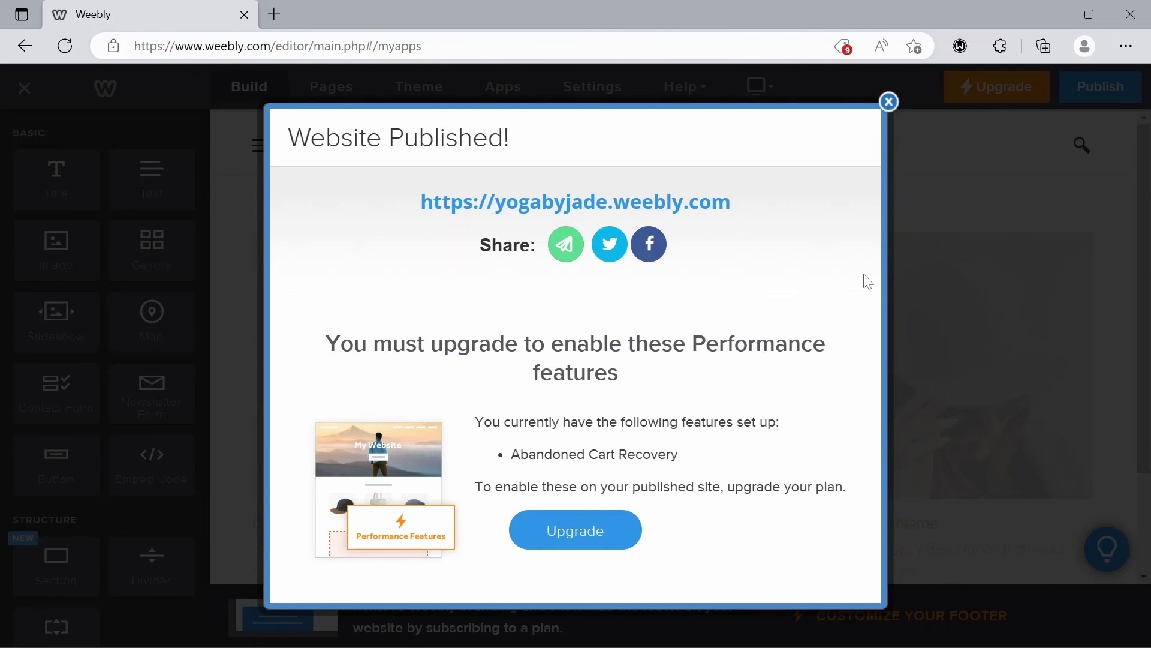
left_click(890, 102)
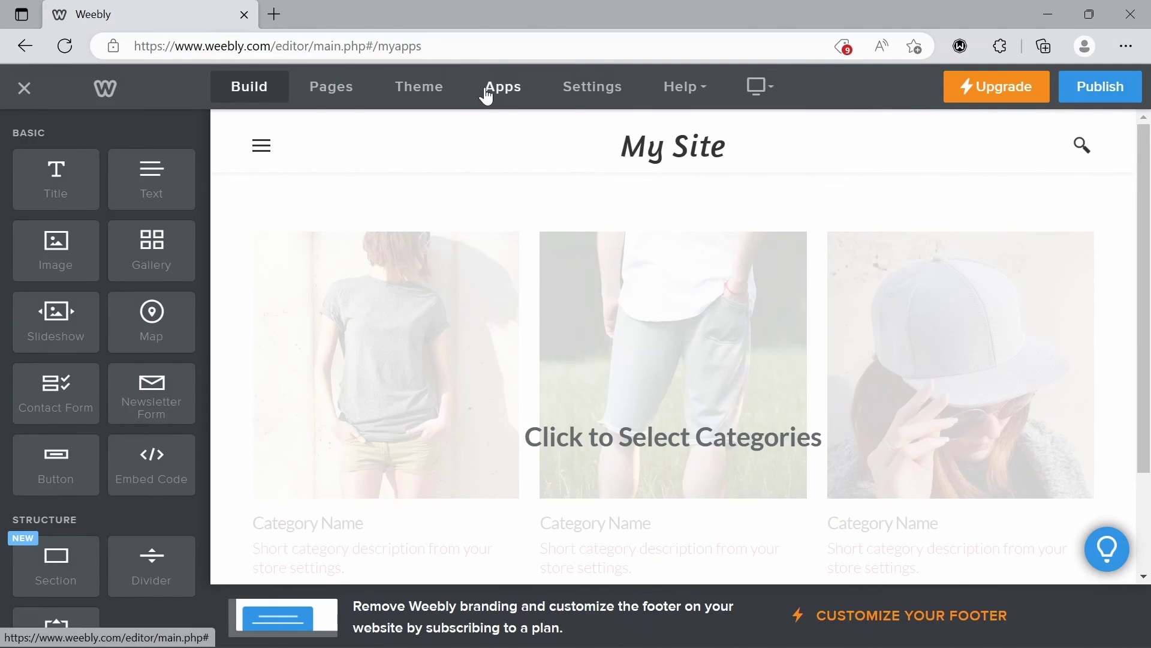
- Show the Home page's settings from the Pages list
left_click(315, 93)
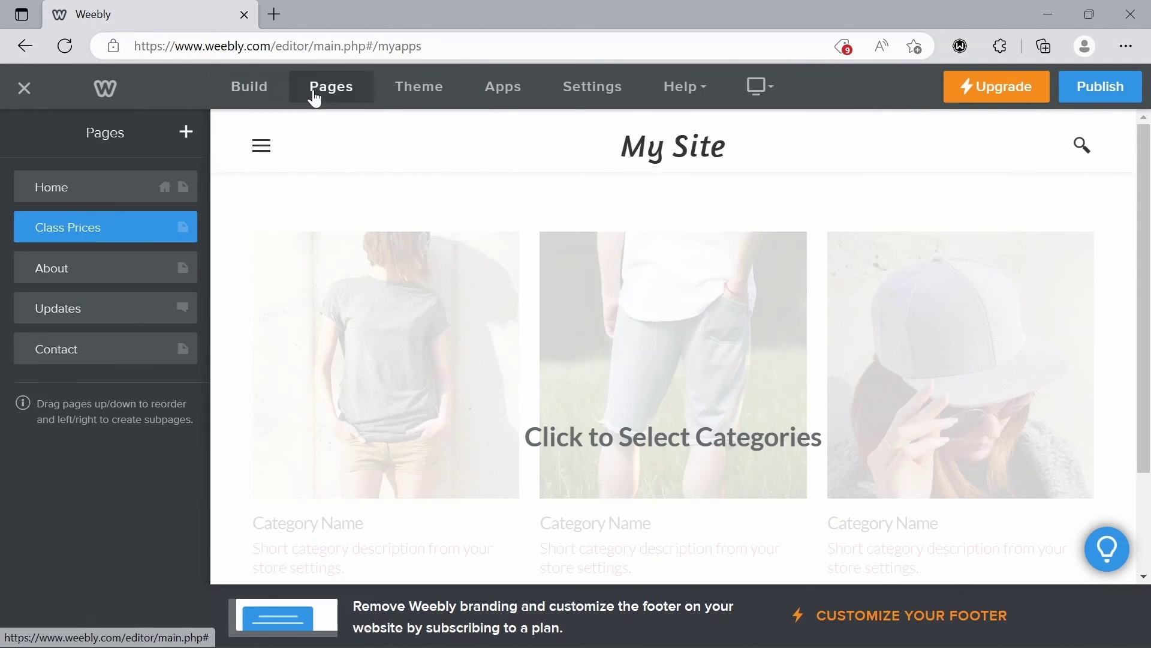
left_click(122, 189)
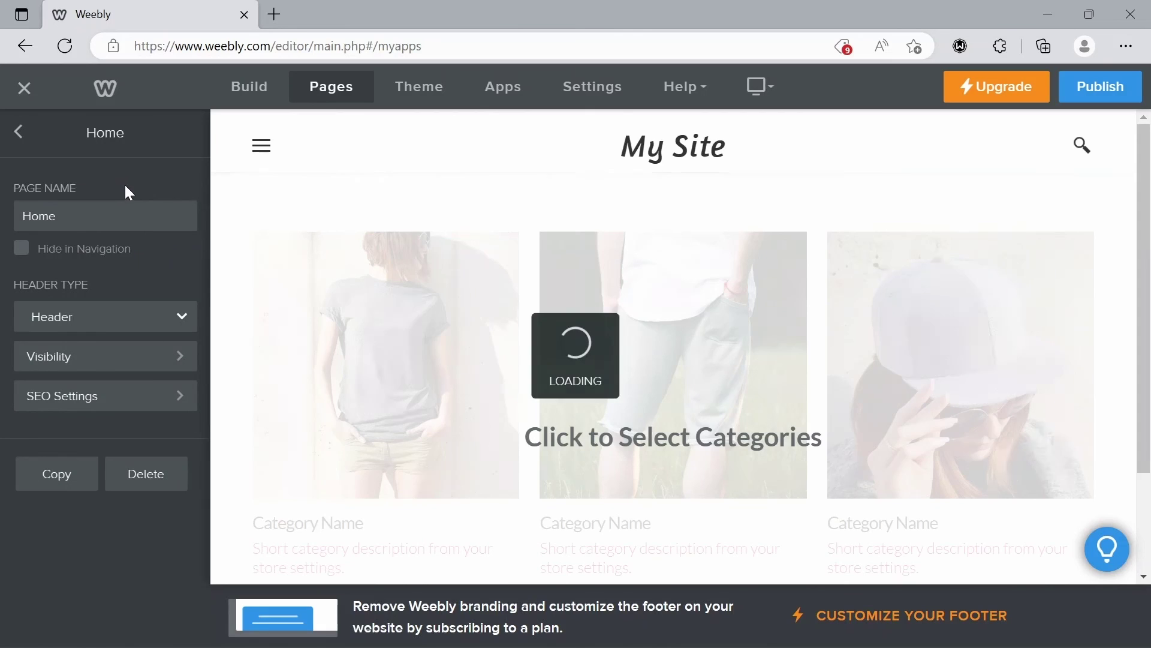